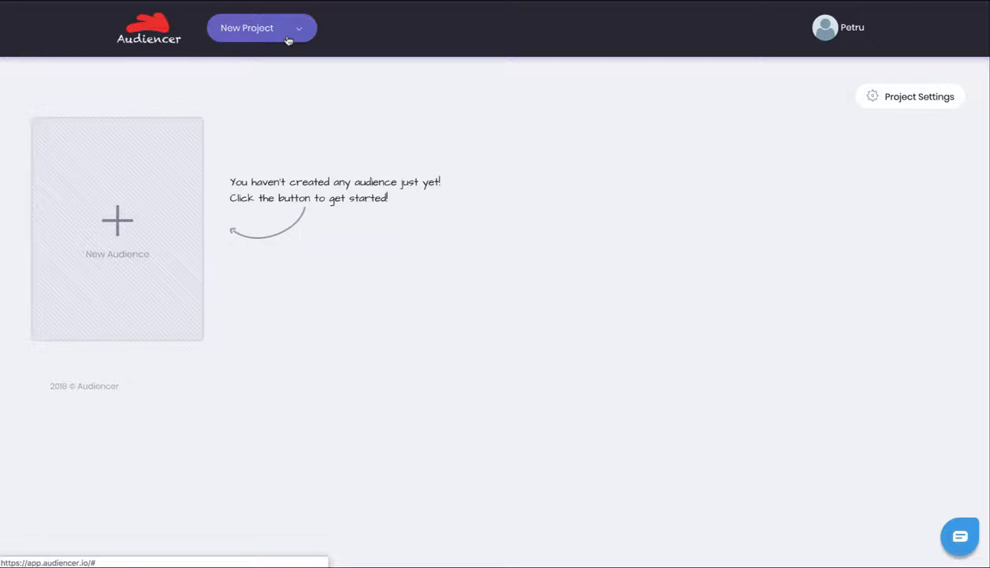
Step: Rename the current project to "Test" in its settings and save the change
click(292, 31)
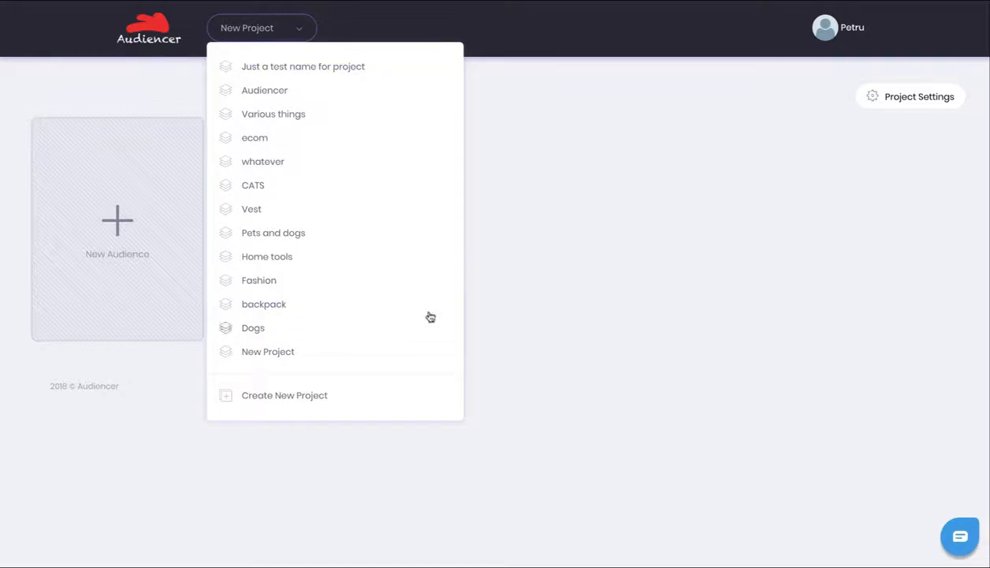
click(584, 169)
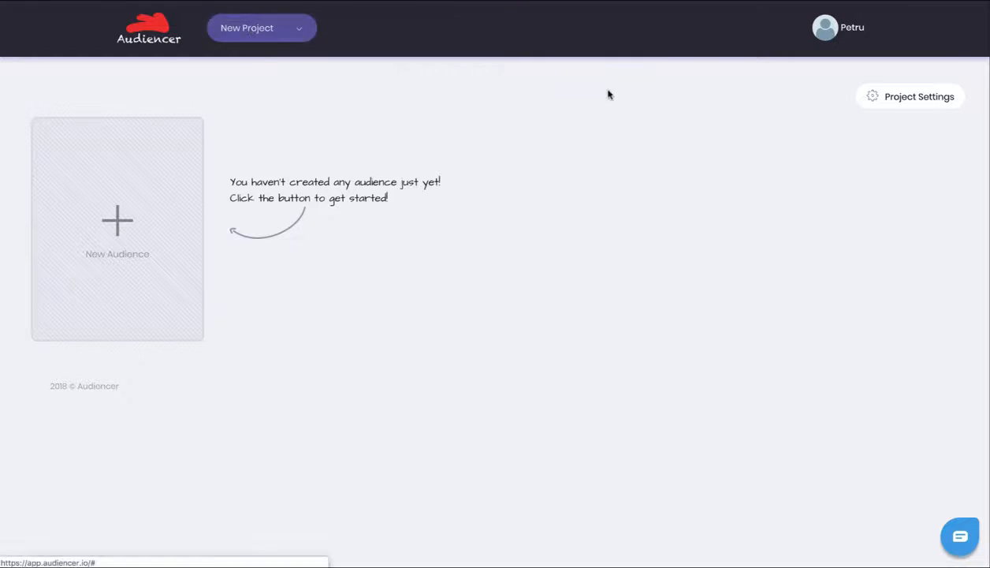
click(896, 101)
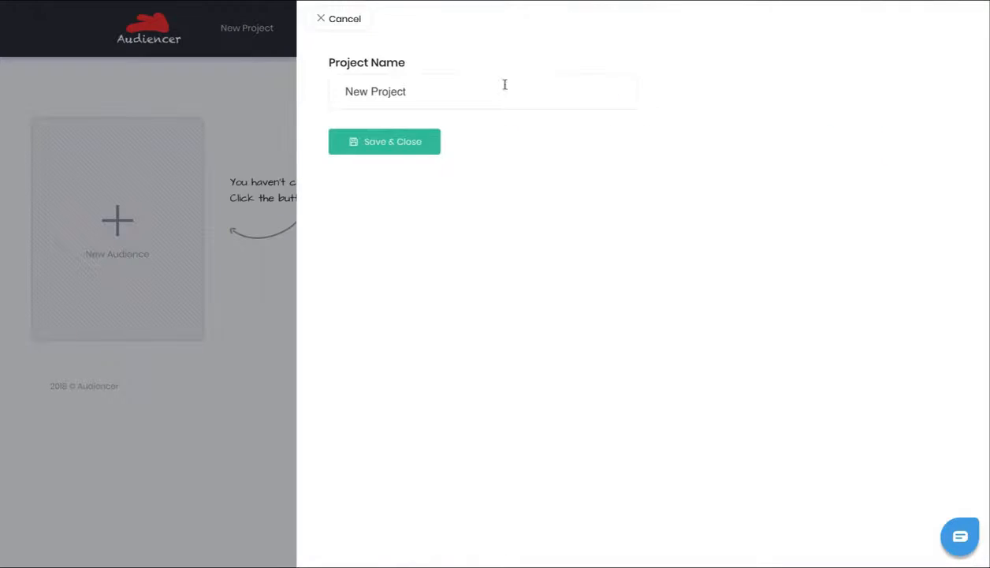
text(T)
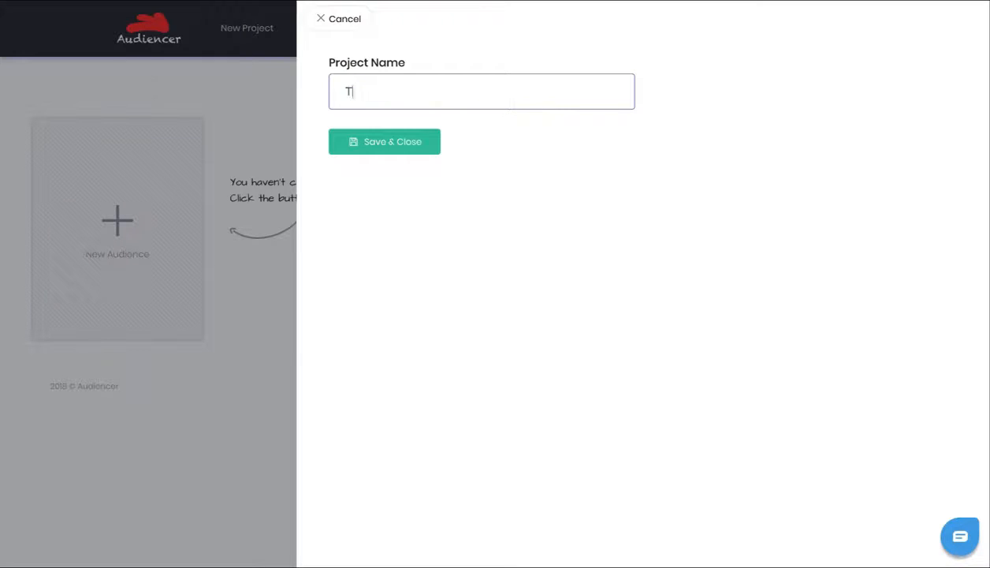
text(Es)
key(BackSpace)
key(BackSpace)
text(est)
click(389, 141)
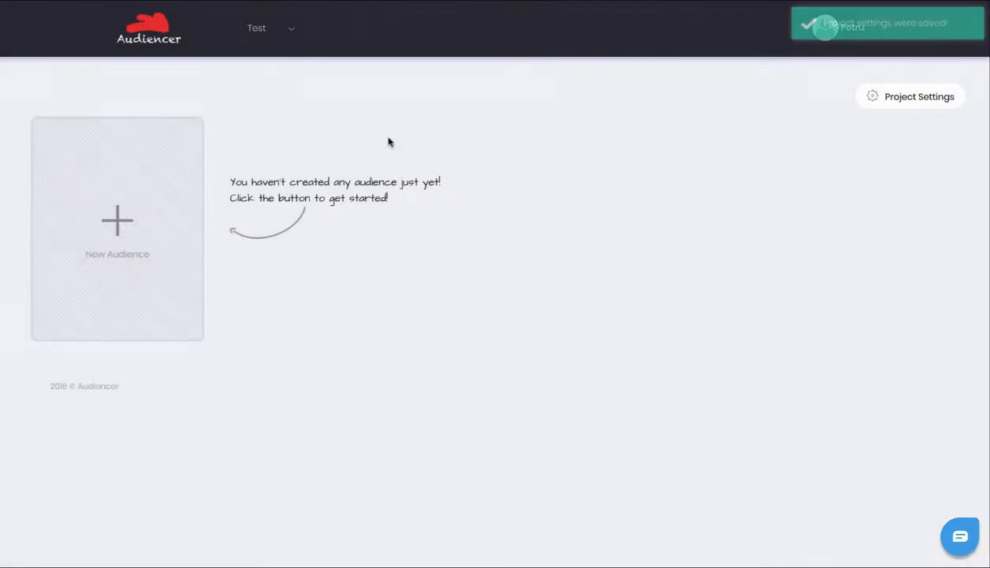
Step: Create another new project and check that it is in the list of projects
click(290, 34)
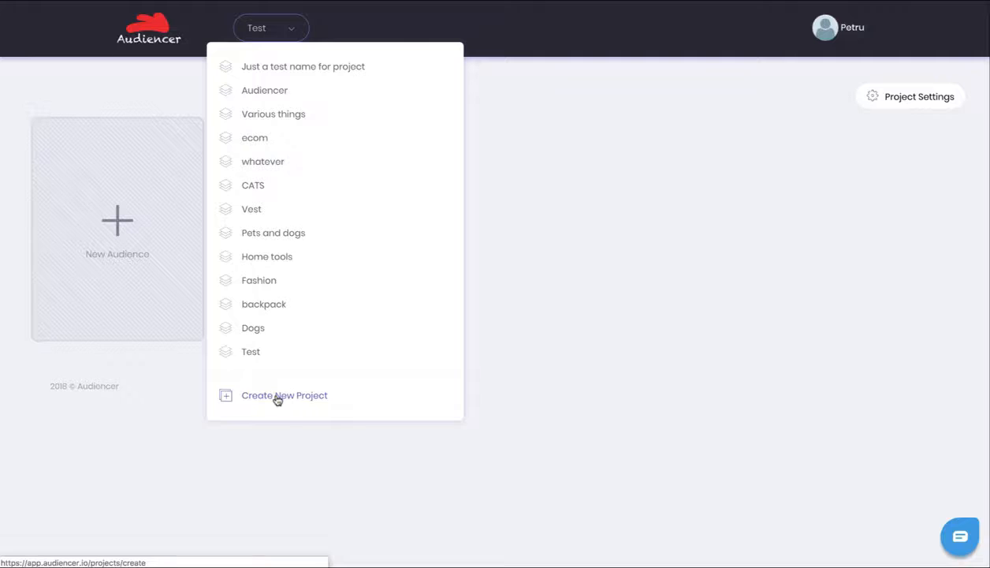
click(278, 398)
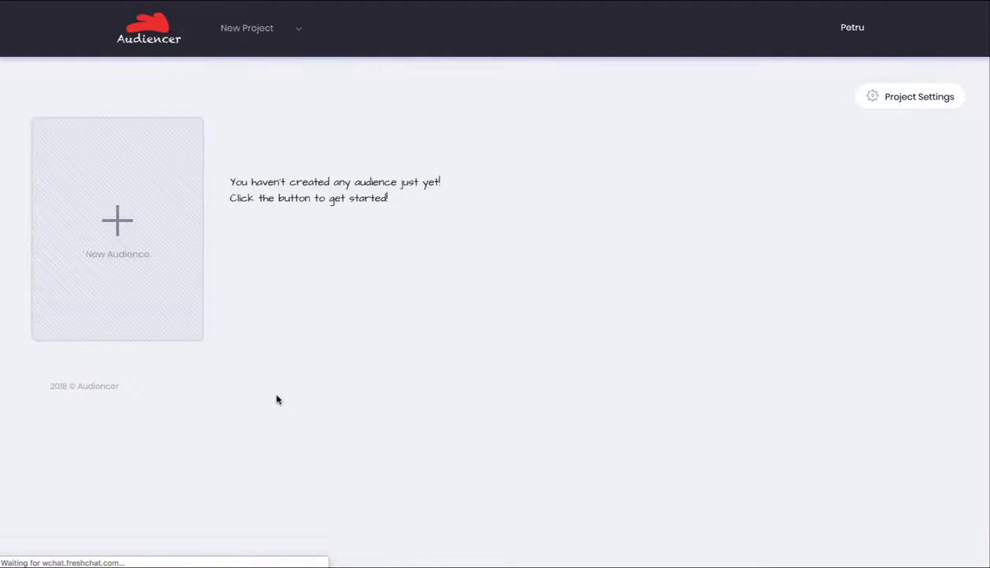
click(250, 33)
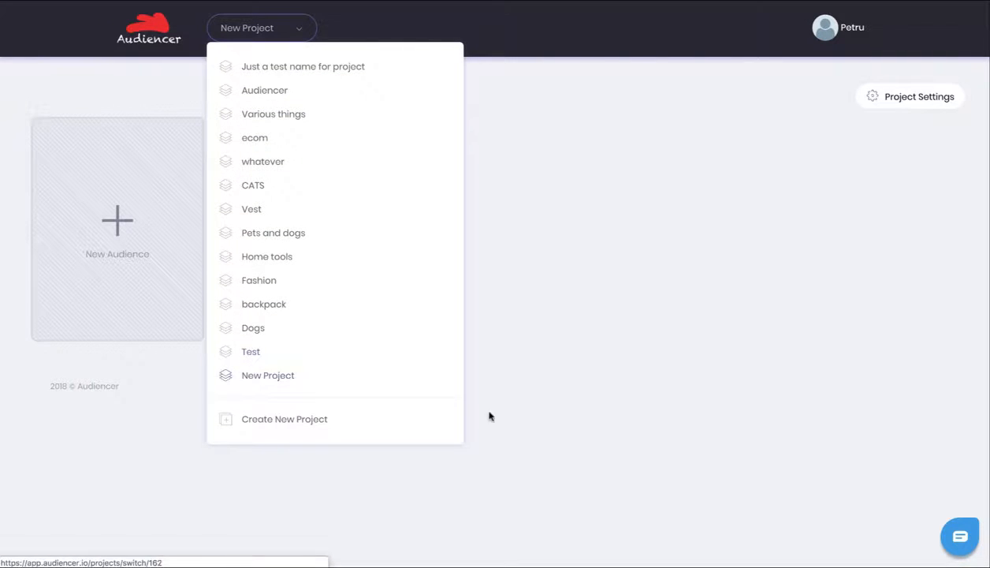
click(677, 365)
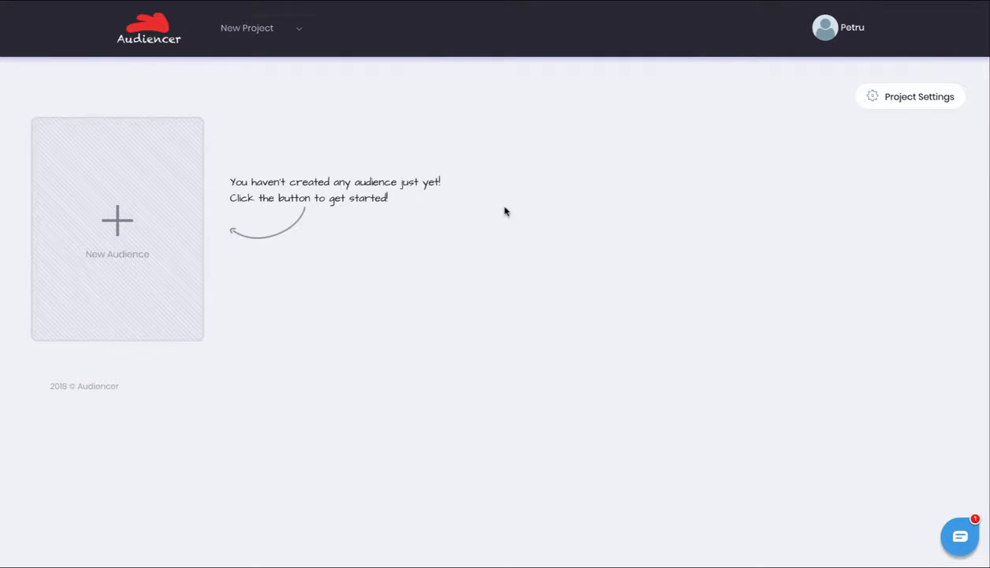
Step: Start a new audience in the project and name it "Dog leash"
click(117, 218)
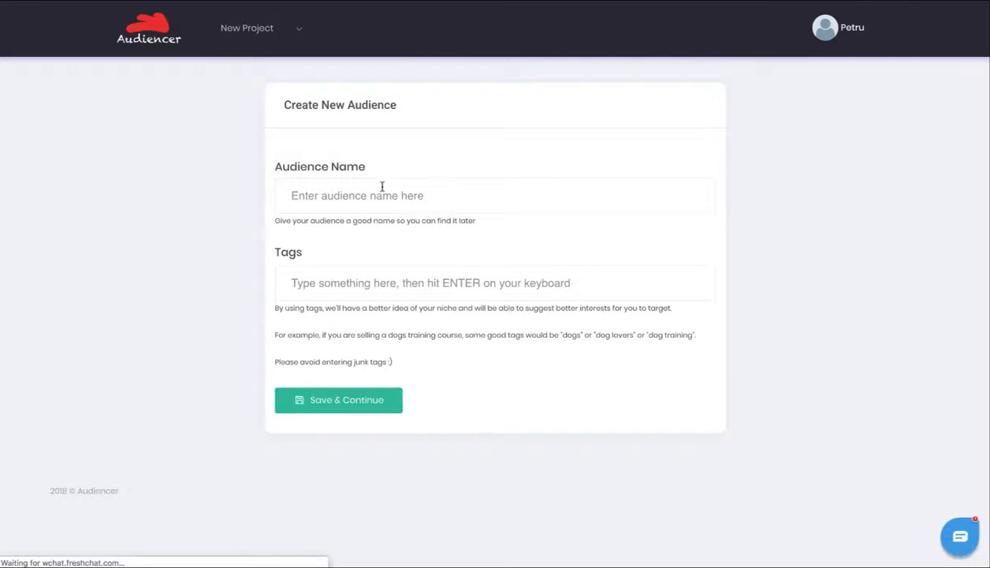
click(380, 191)
text(Dog )
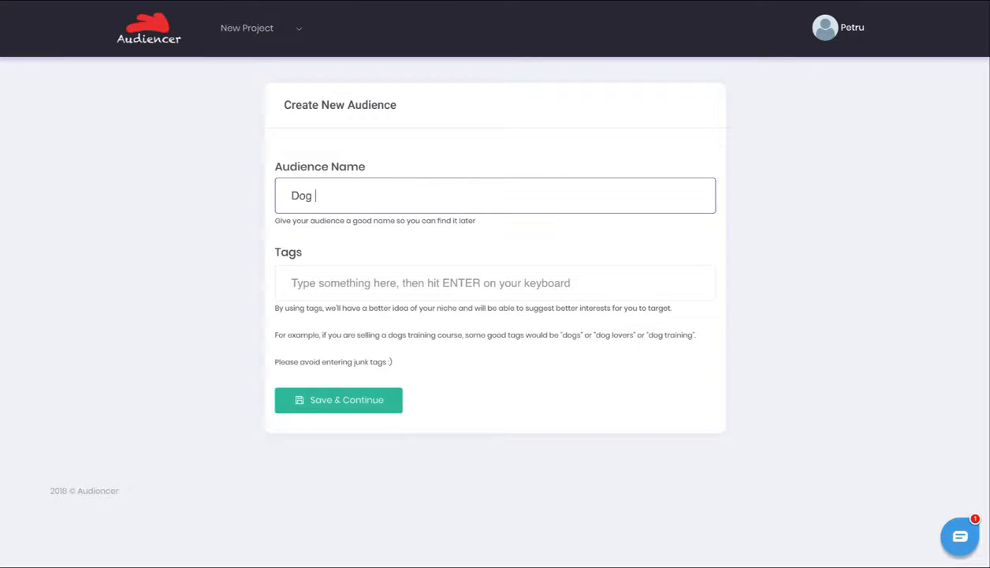
text(leash)
Step: Add the suggested tags "dog lovers" and "dog owners" to the Dog leash audience
click(401, 282)
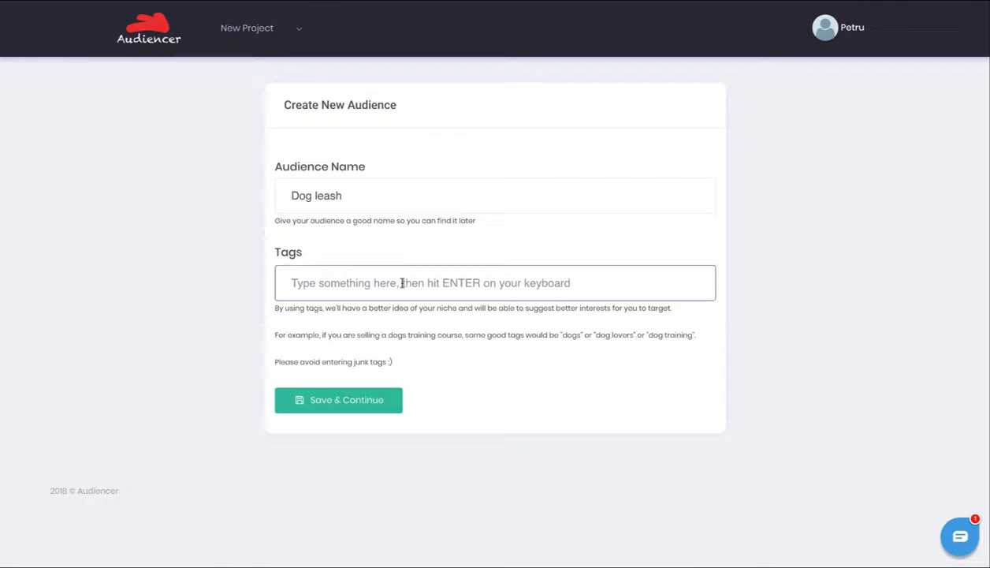
text(dog lo)
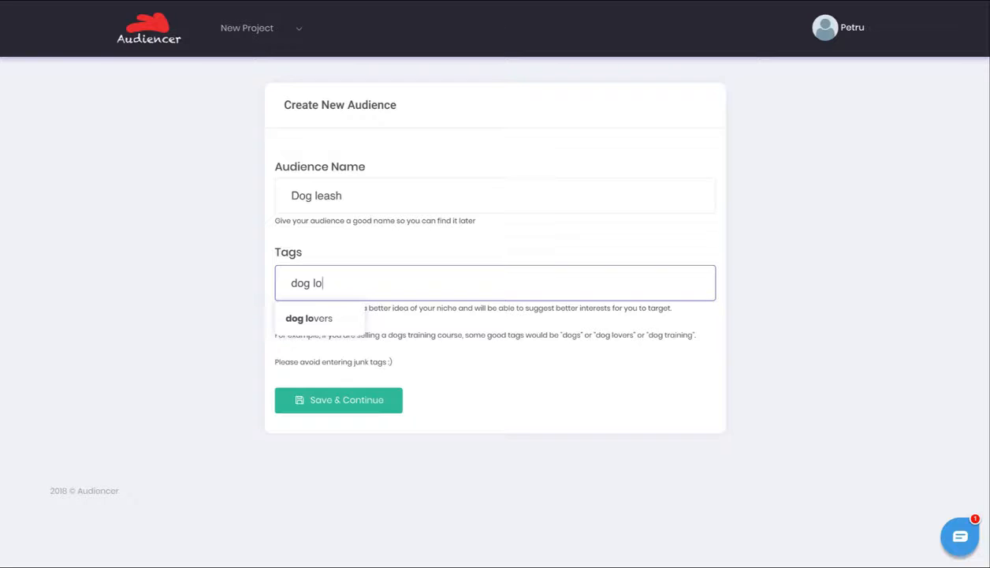
click(320, 324)
text(dog )
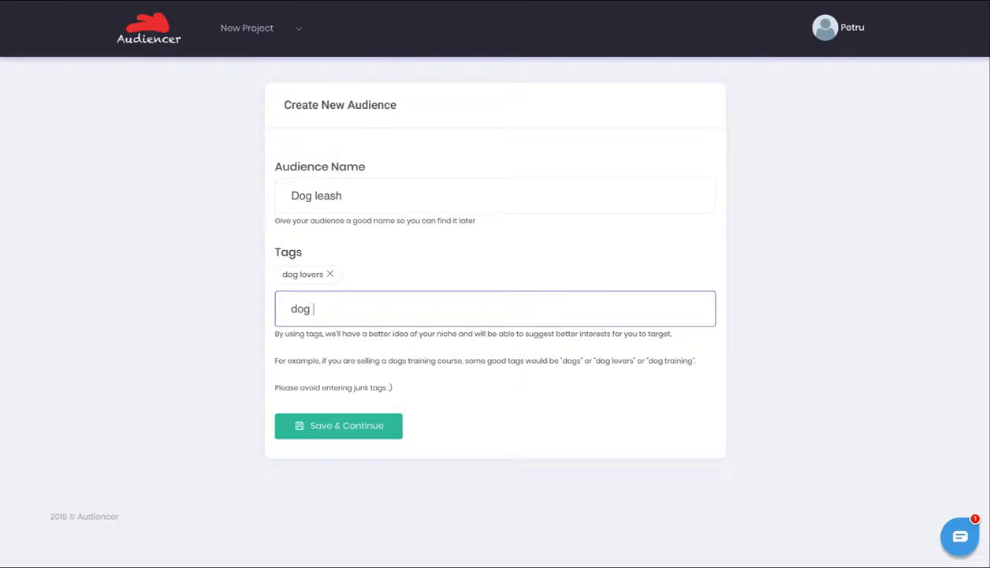
text(ow)
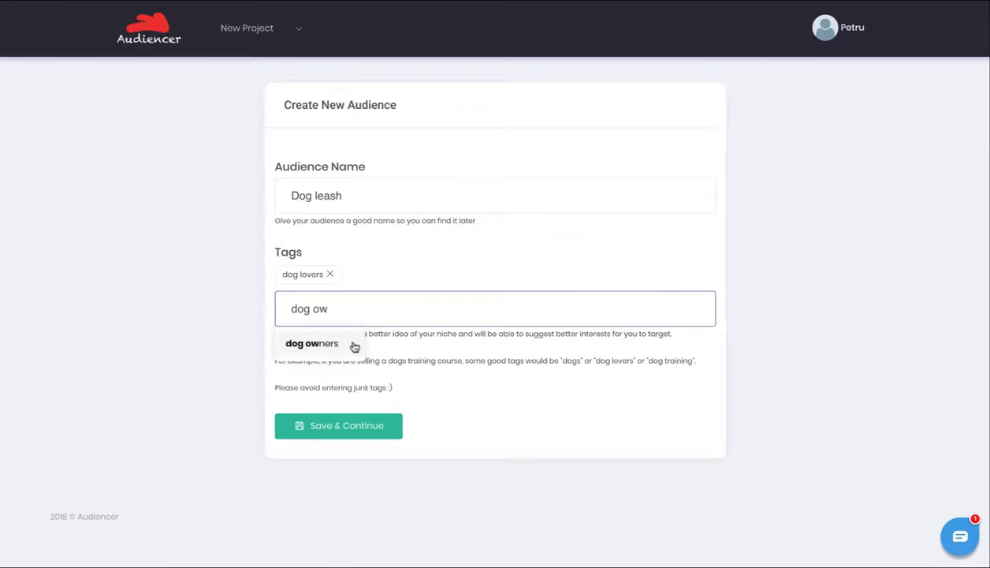
click(355, 347)
Step: Add the suggested tag "dogs" to the new audience and remove it again
text(do)
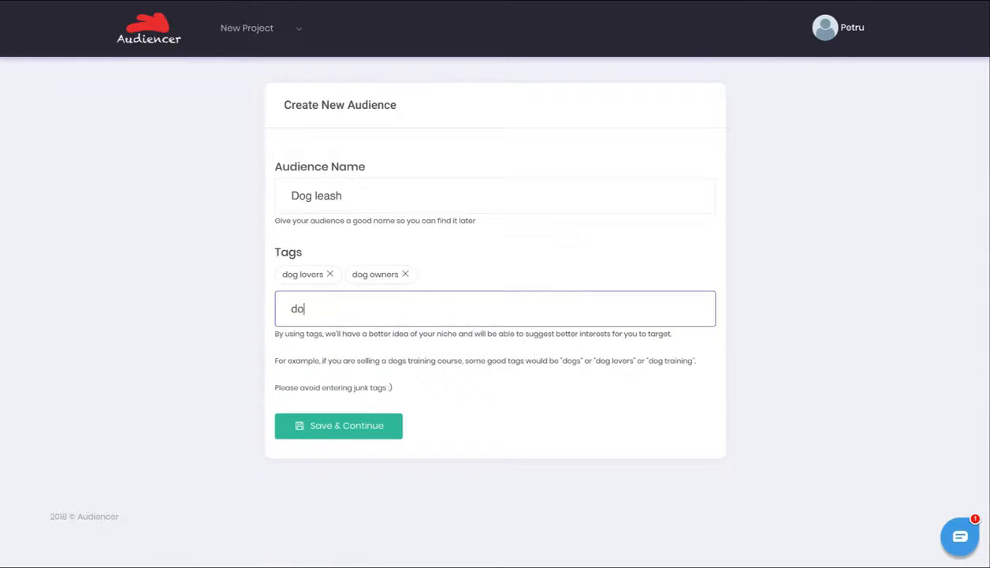
text(g)
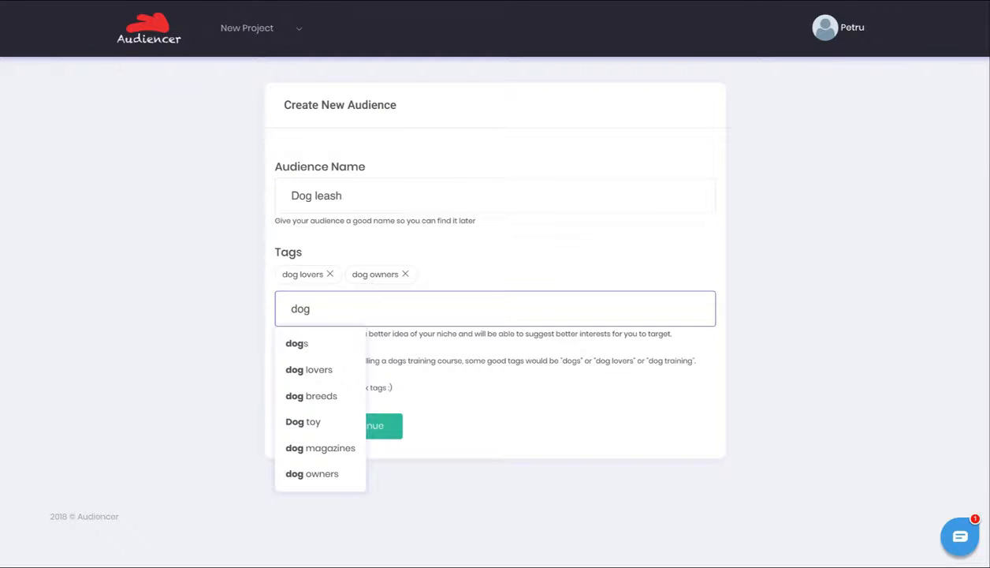
click(325, 349)
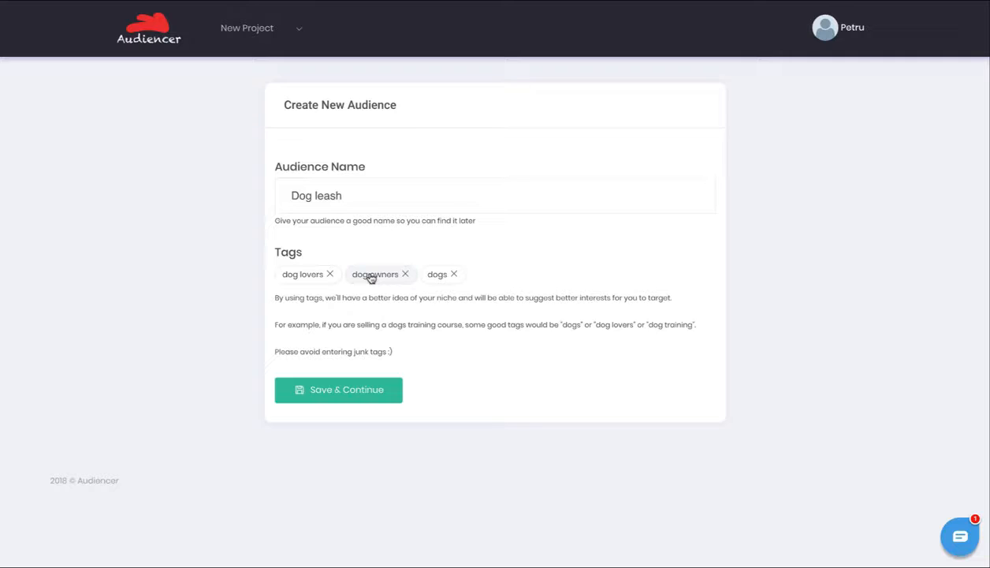
click(454, 275)
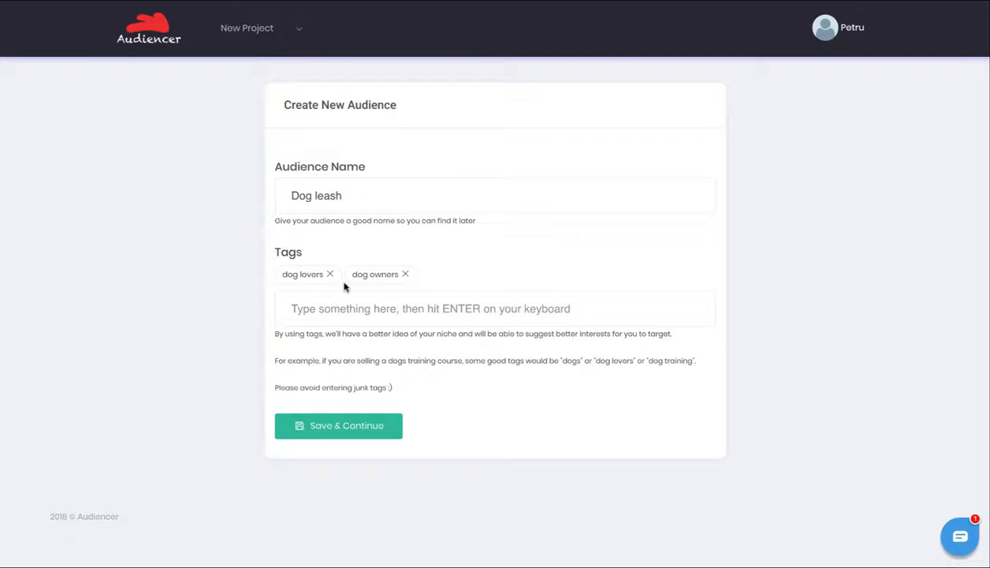
Step: Save the new audience and continue to its interests page
click(361, 428)
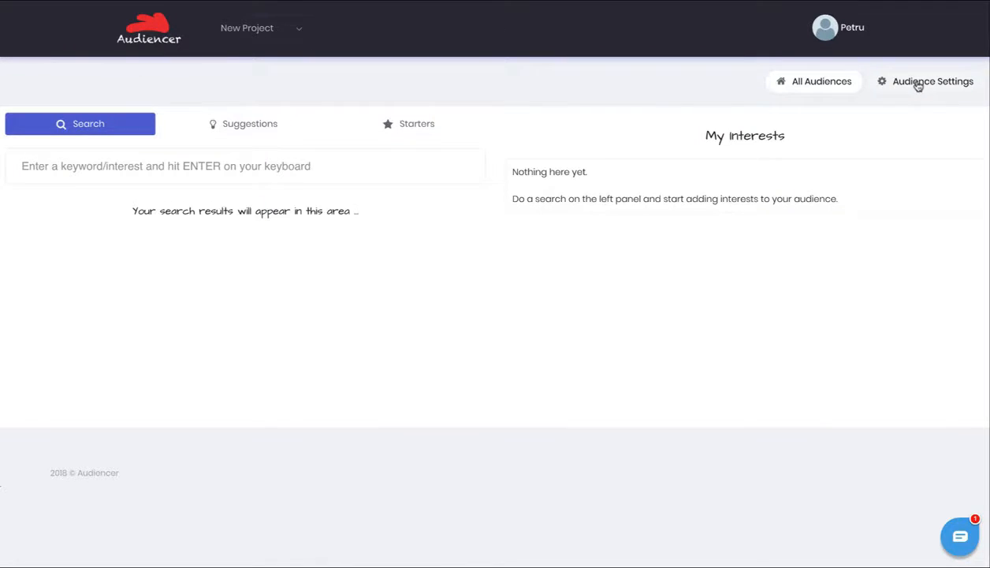
Step: In the audience's settings, remove the tag "dog owners", add it again, and leave without saving
click(918, 86)
click(404, 96)
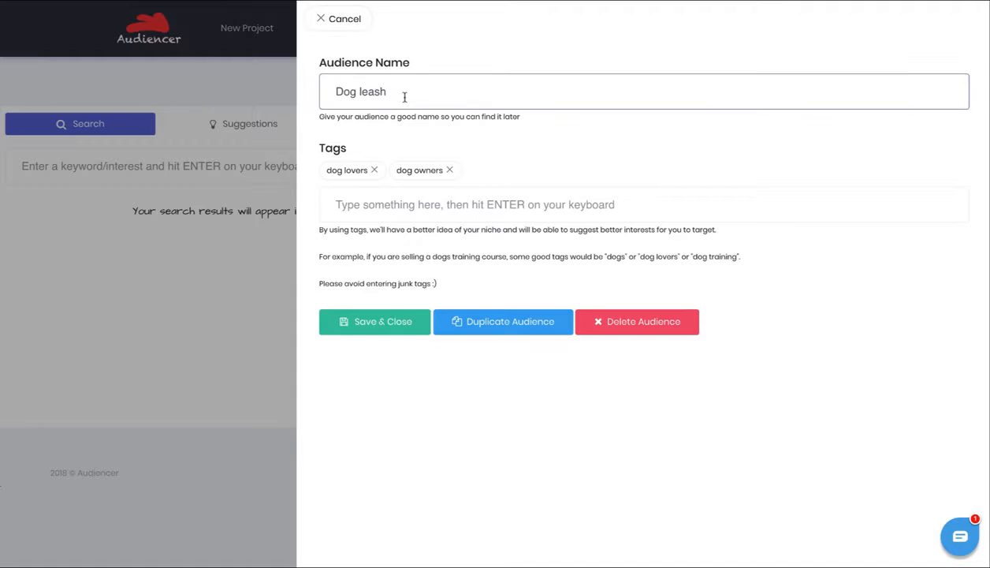
click(451, 171)
click(413, 208)
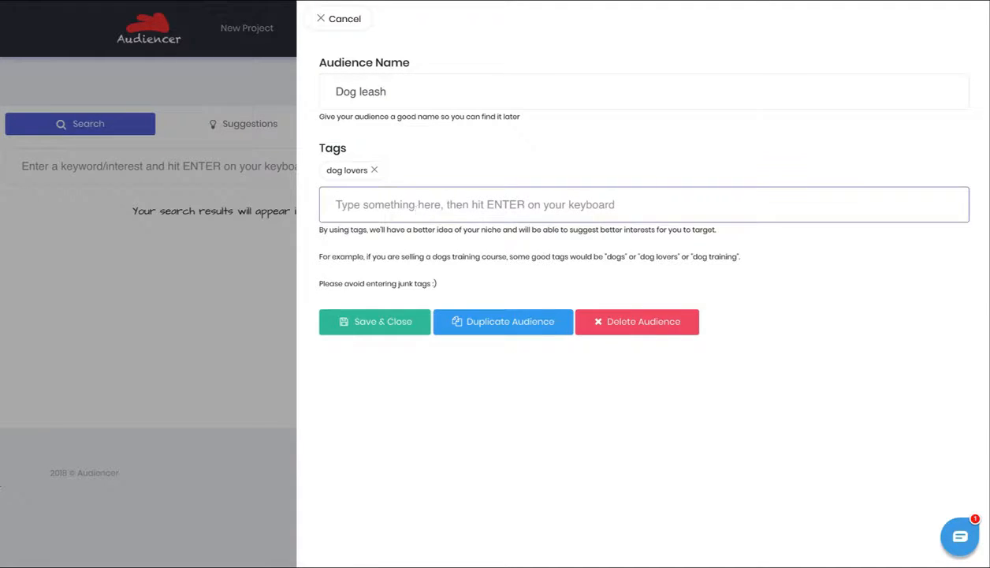
text(dog)
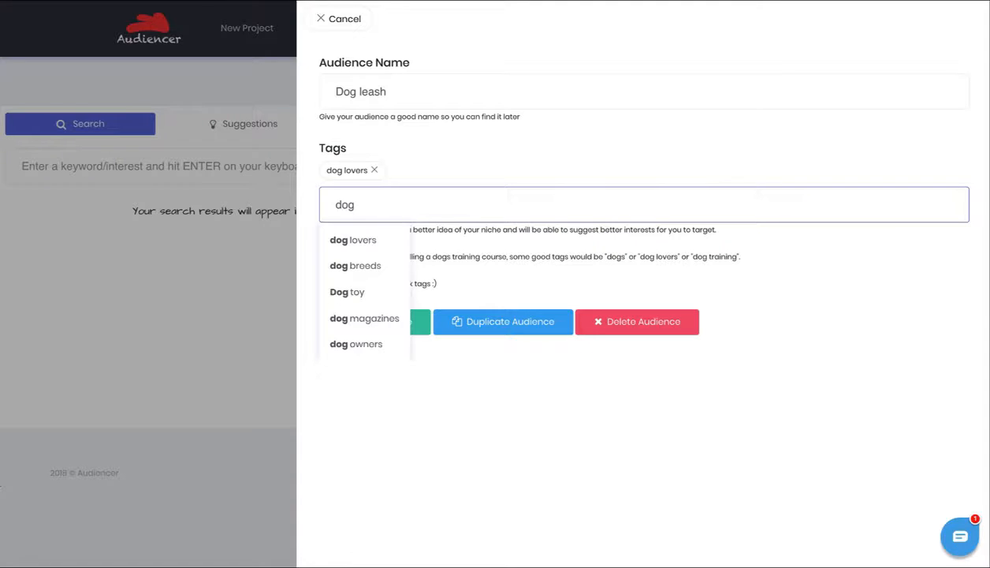
click(352, 344)
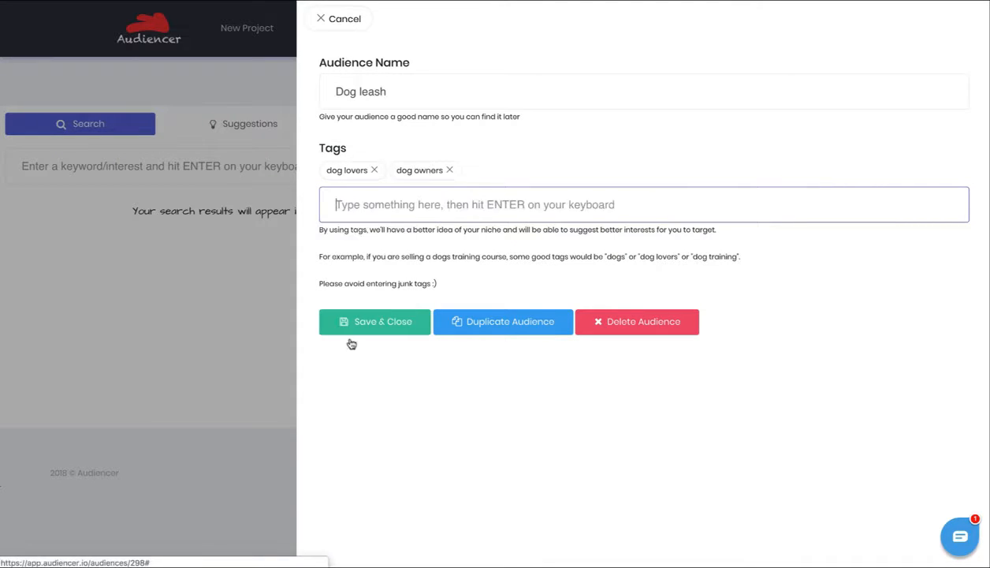
click(324, 23)
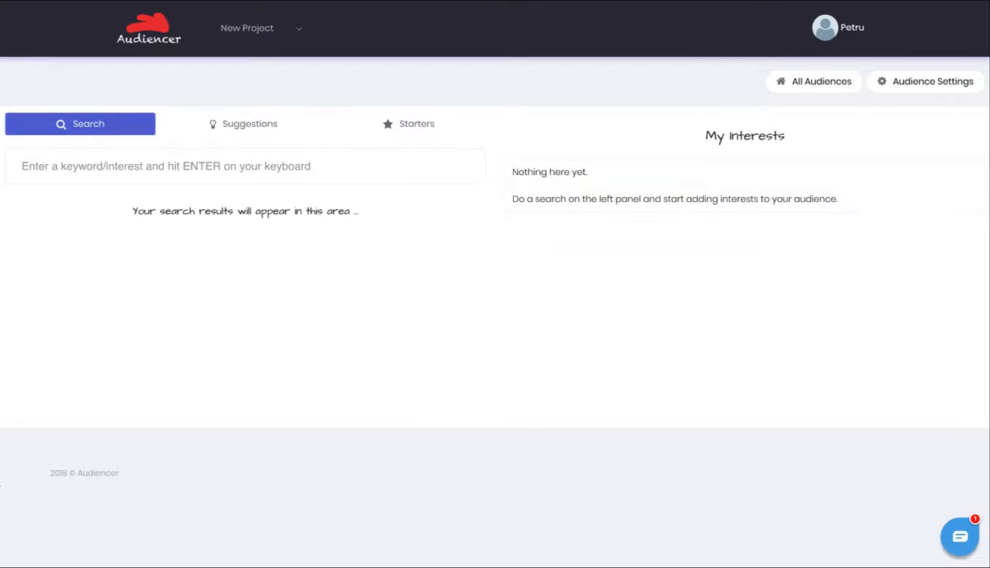
Step: Search for interests matching the keyword "dogs" for the audience
click(272, 167)
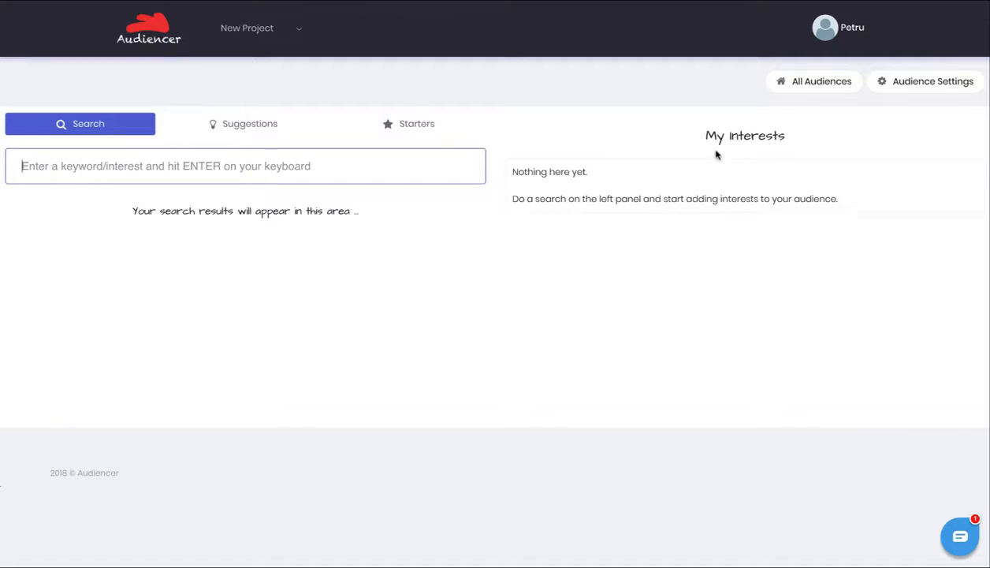
drag(727, 136, 773, 136)
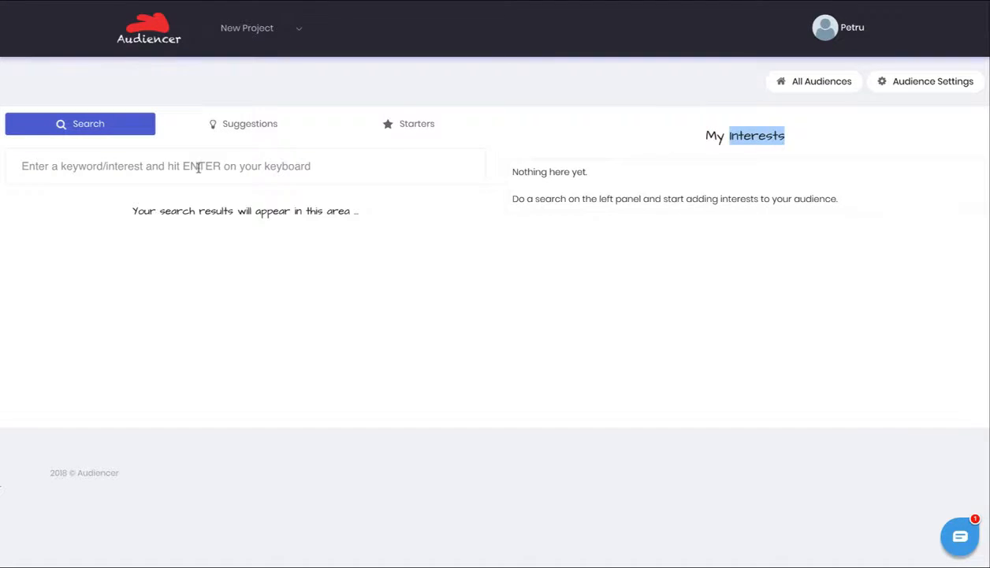
click(110, 164)
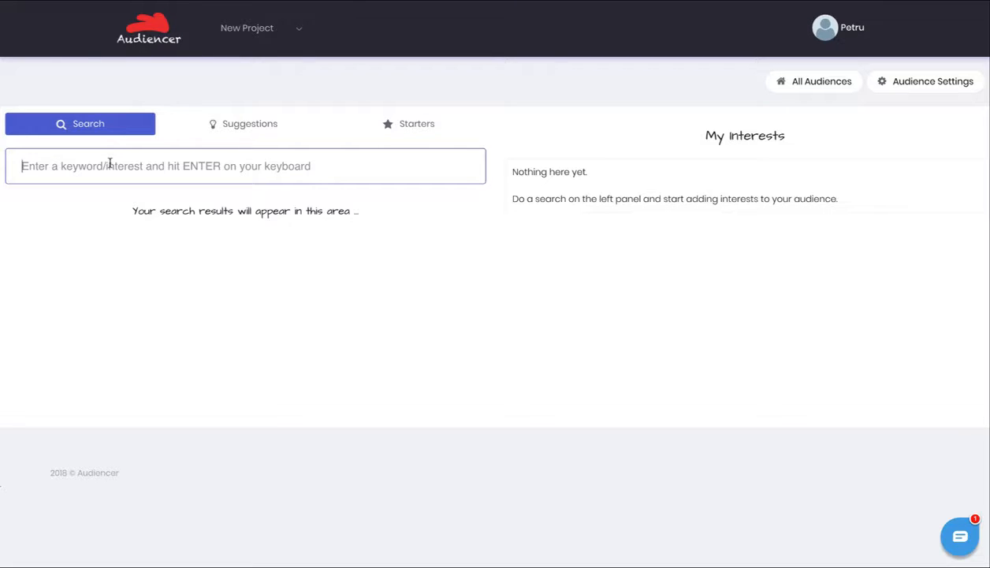
text(dog)
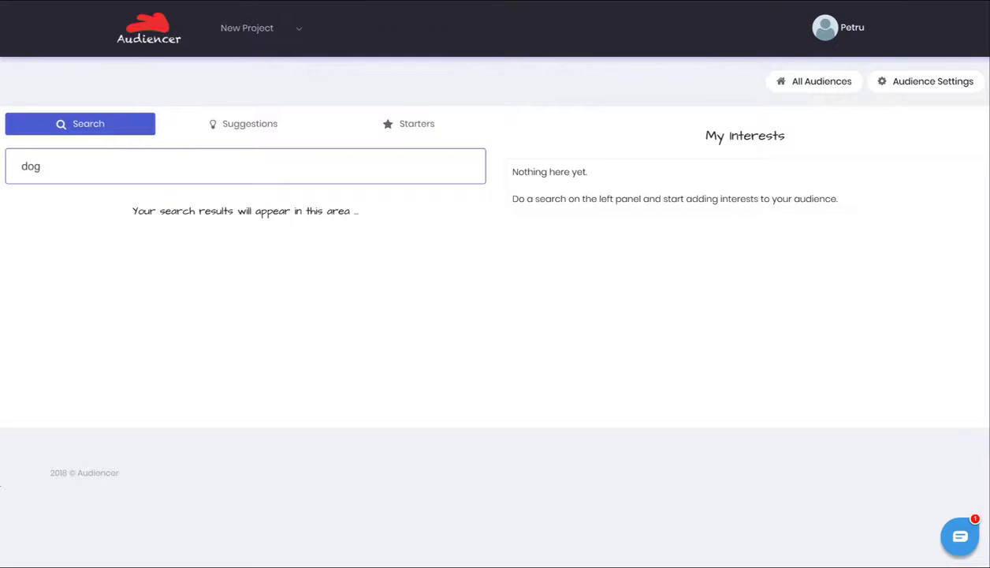
text(s)
key(Return)
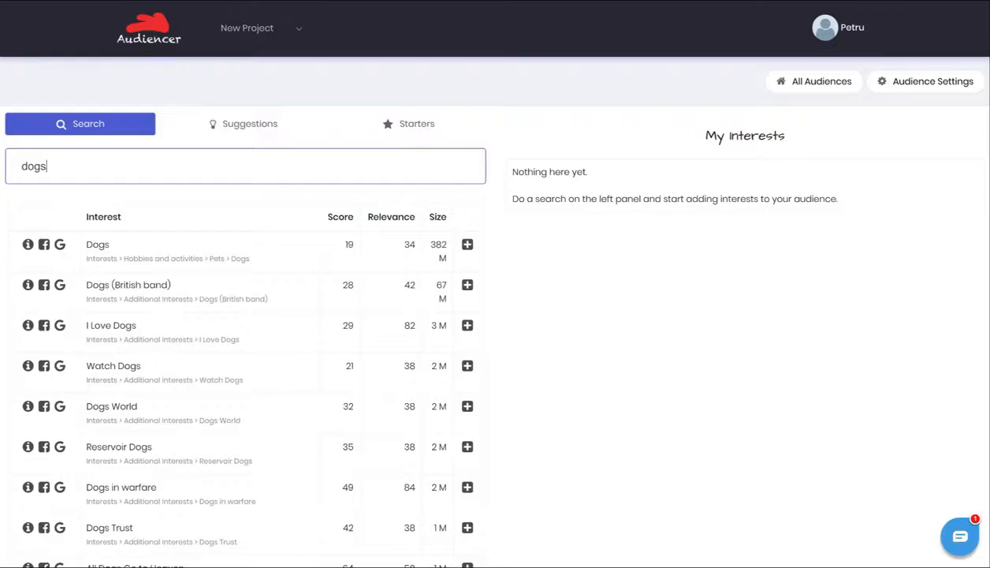
Step: Look through the full list of interests found for "dogs", including their scores, relevance and sizes
scroll(168, 336, down, 15)
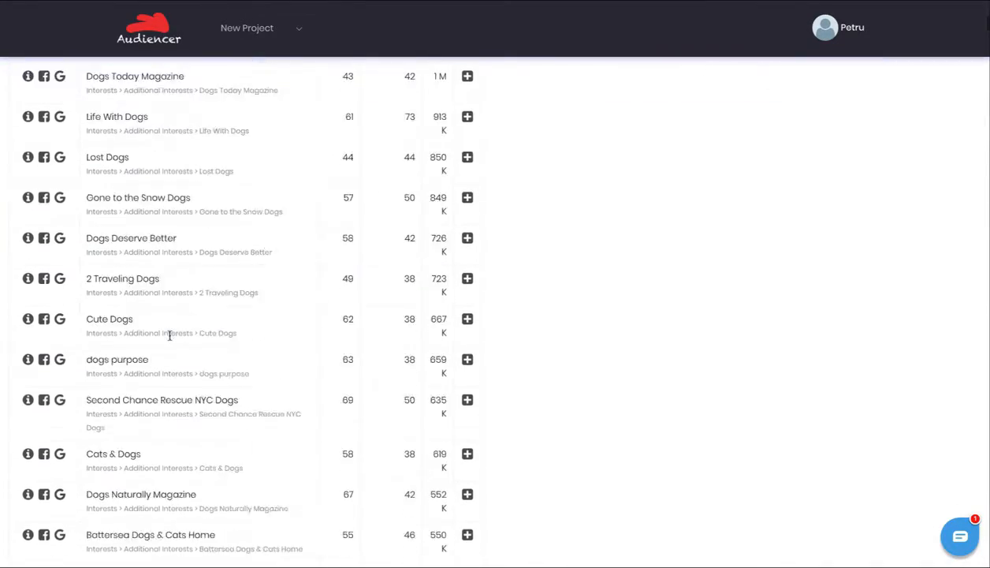
scroll(169, 335, down, 15)
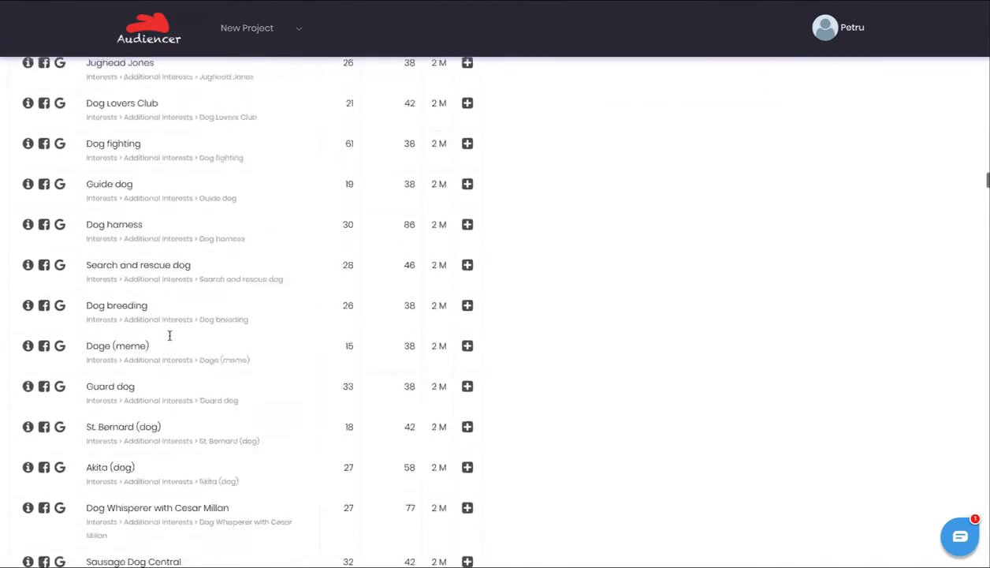
scroll(170, 336, down, 15)
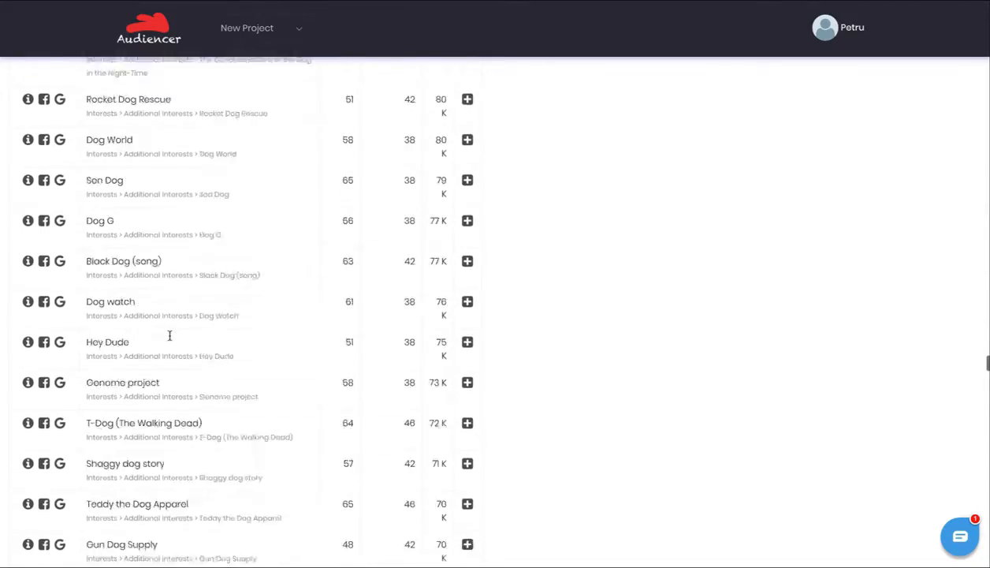
scroll(169, 336, down, 5)
scroll(170, 336, up, 15)
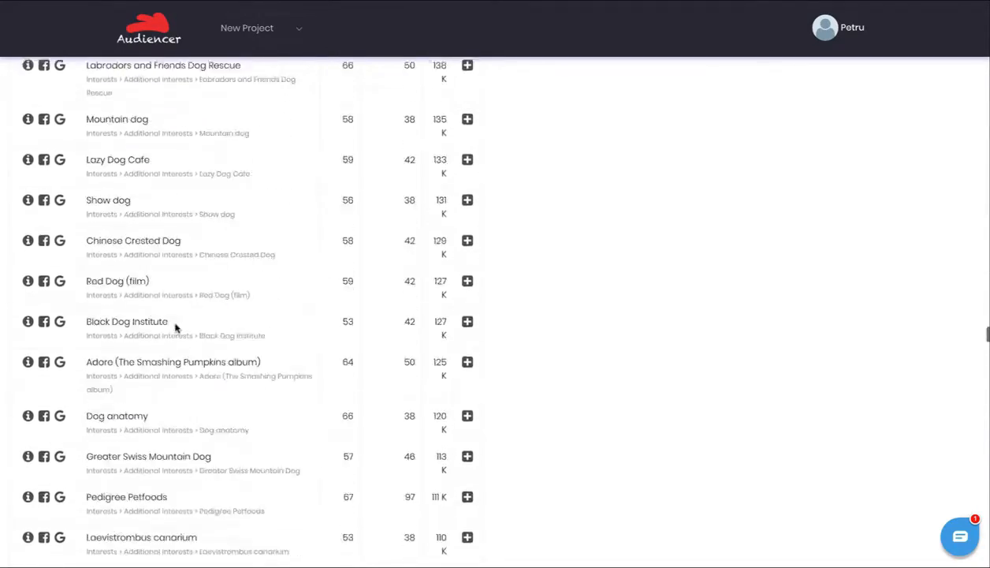
scroll(175, 328, up, 15)
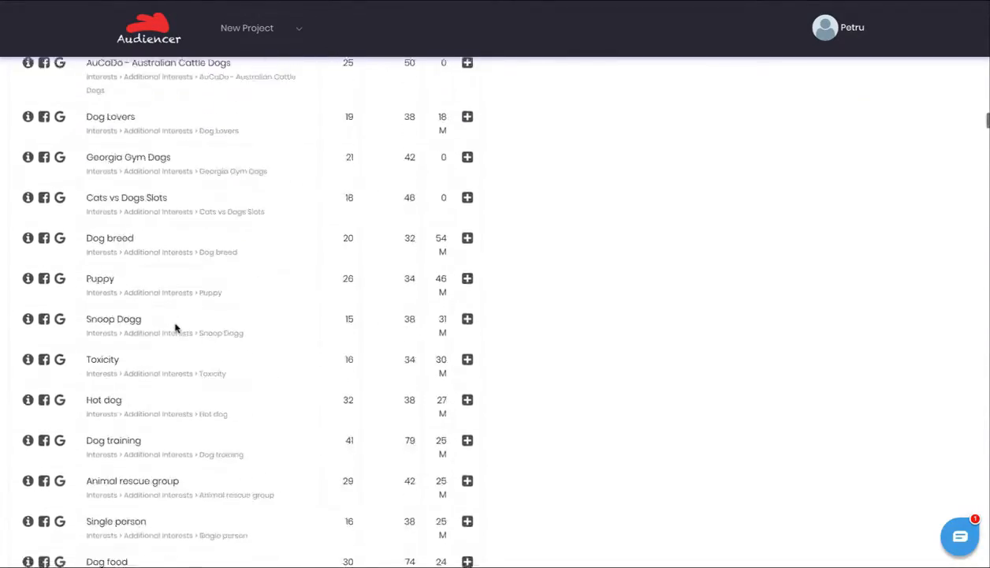
scroll(175, 328, down, 15)
scroll(175, 328, up, 20)
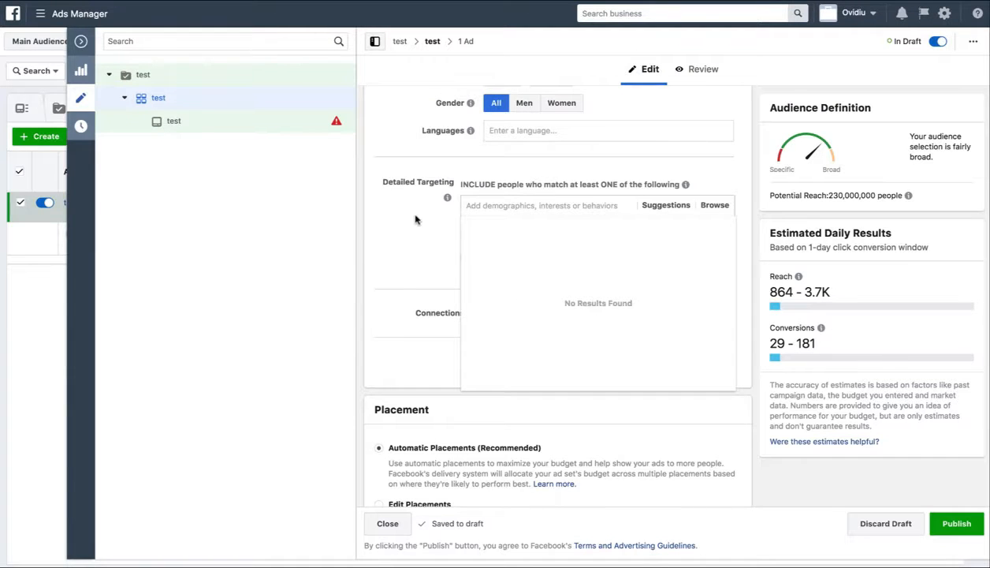
Step: Switch to Facebook Ads Manager, search the ad set's detailed targeting for "dogs" and look through the suggested entries
click(415, 220)
click(537, 203)
text(dogs)
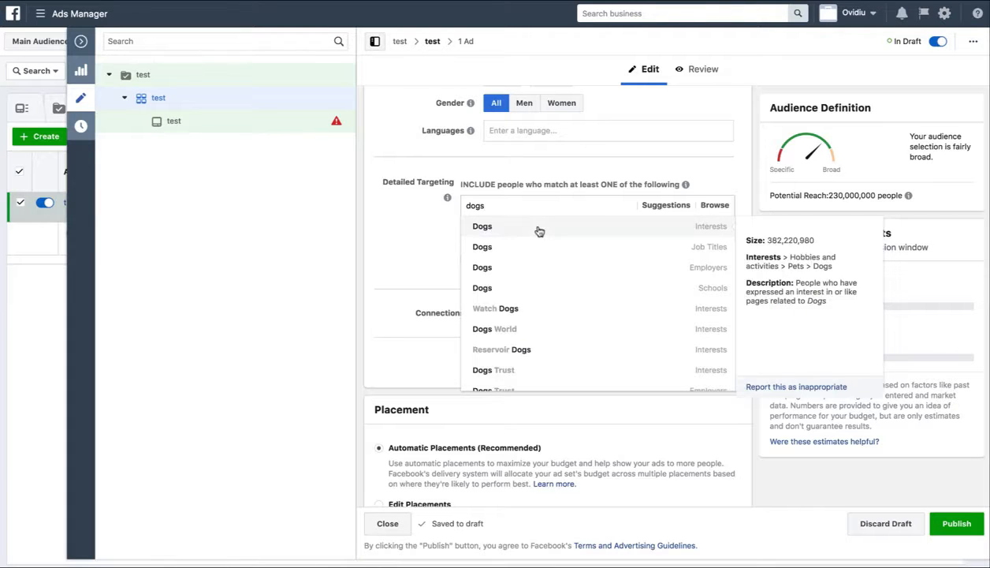
scroll(538, 275, down, 5)
scroll(538, 275, down, 2)
scroll(513, 300, up, 15)
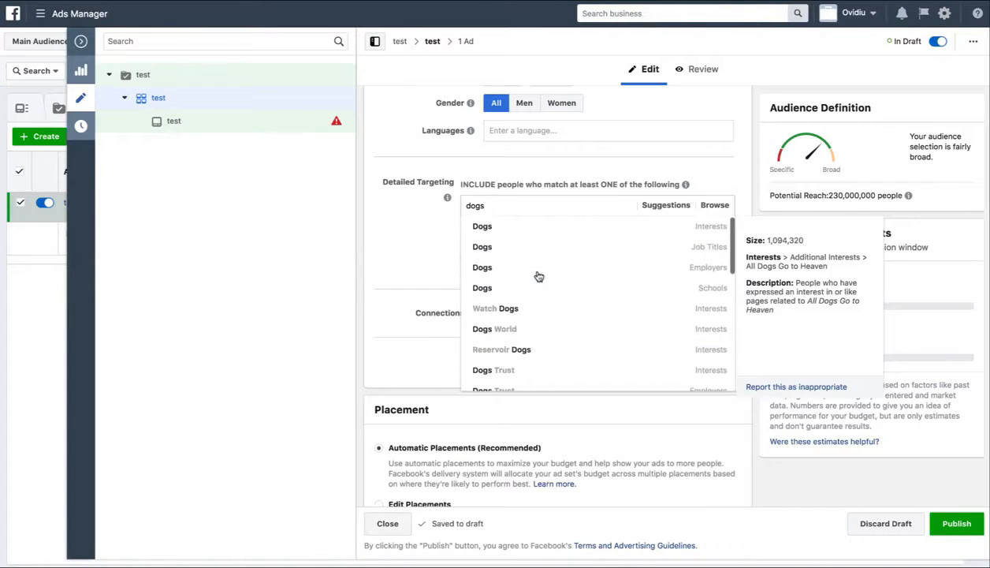
scroll(509, 319, down, 8)
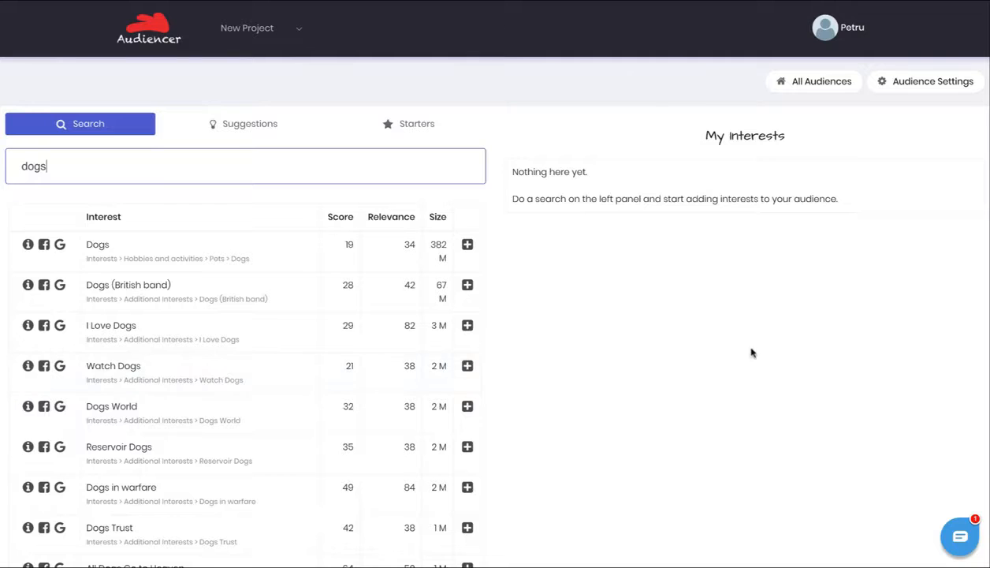
Step: Back in Audiencer, add the interest "Life With Dogs" from the search results to the audience's interests
scroll(271, 414, down, 5)
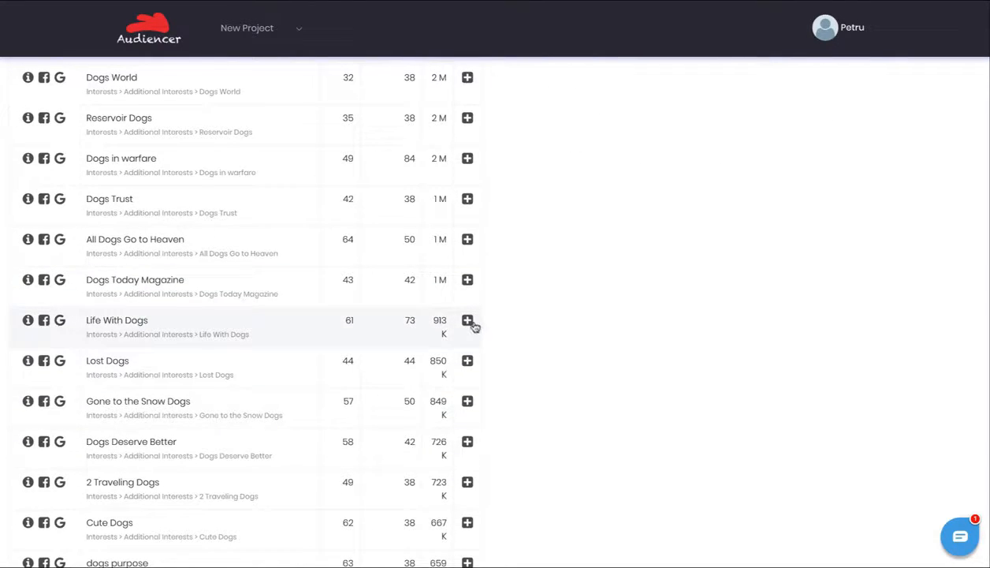
click(466, 322)
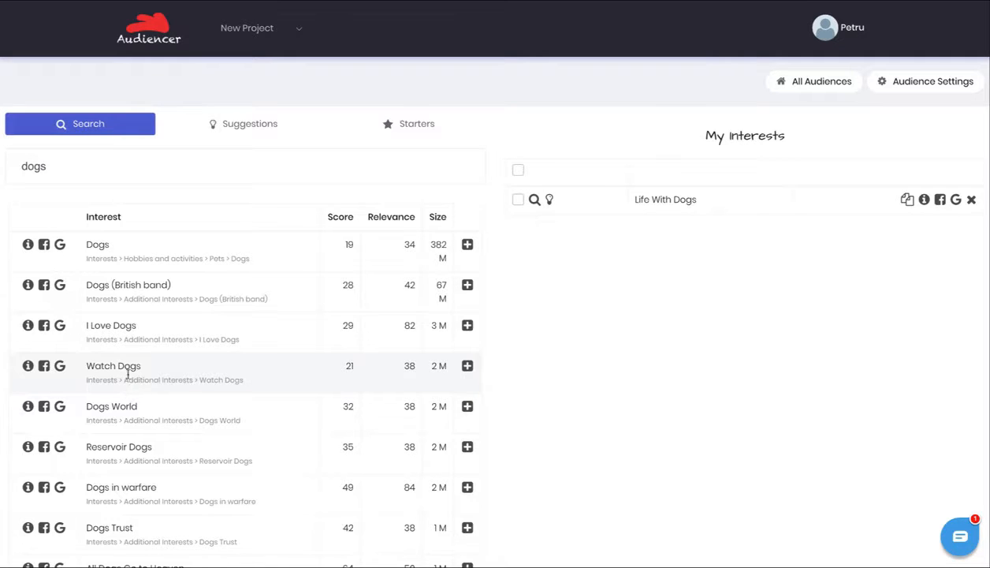
Step: Look up the interests "Dogs" and "Dogster" on Google from the search results and return to the interest list
double_click(96, 246)
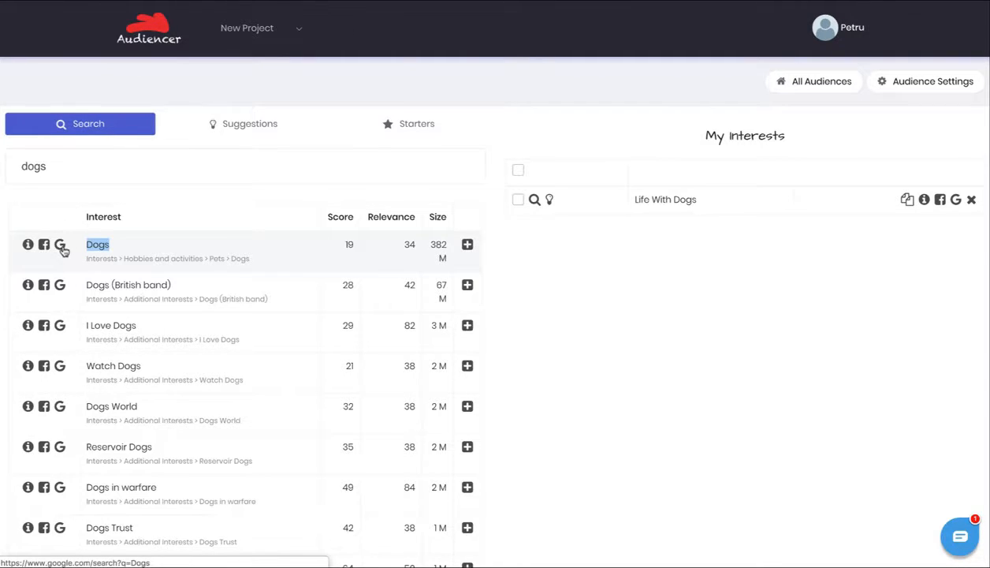
click(62, 247)
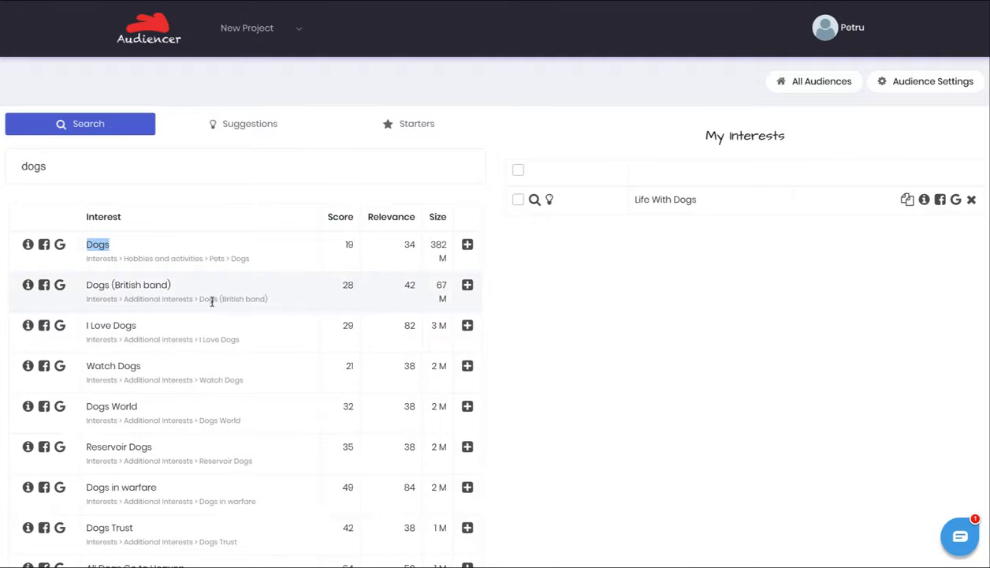
scroll(213, 308, down, 5)
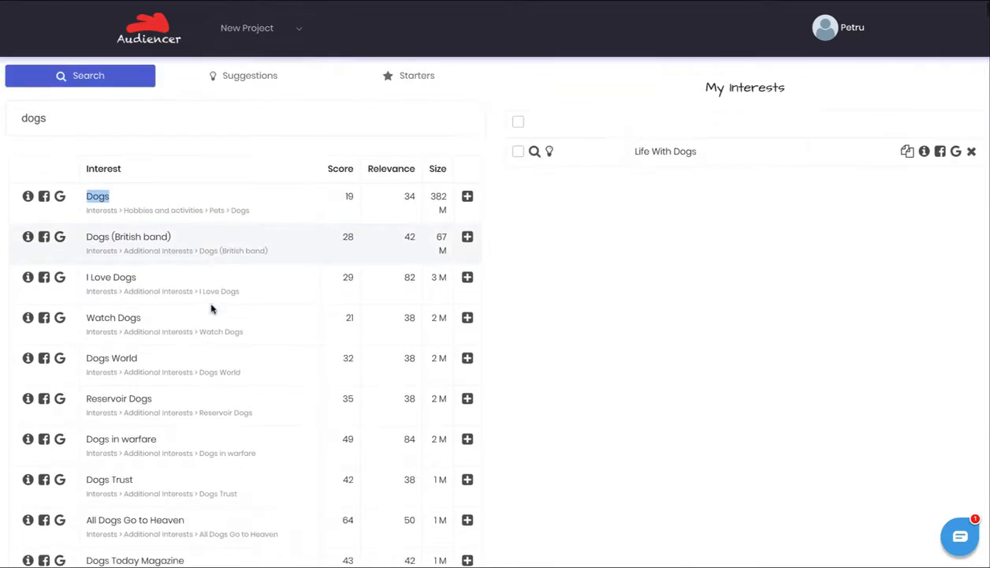
scroll(209, 311, down, 8)
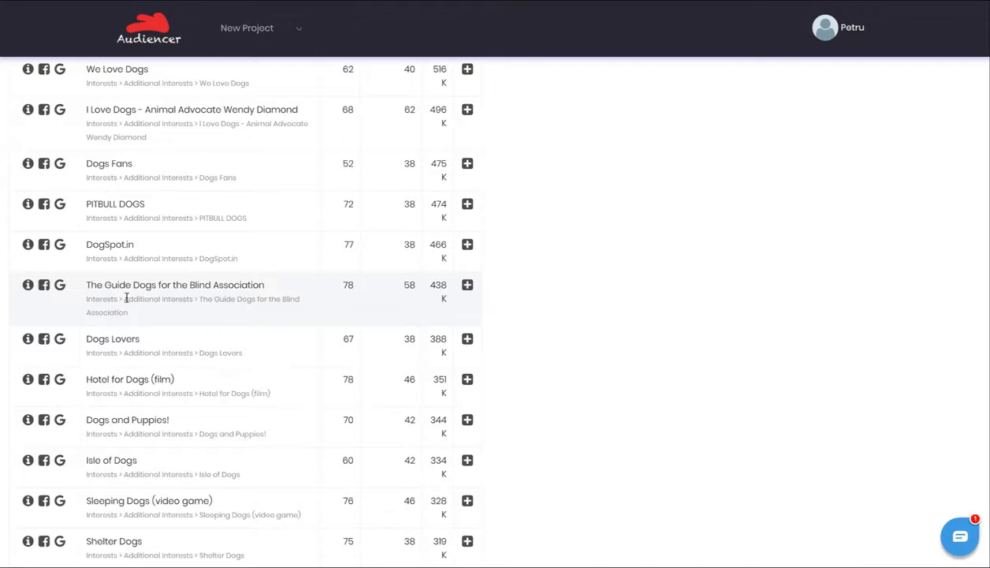
scroll(126, 299, down, 5)
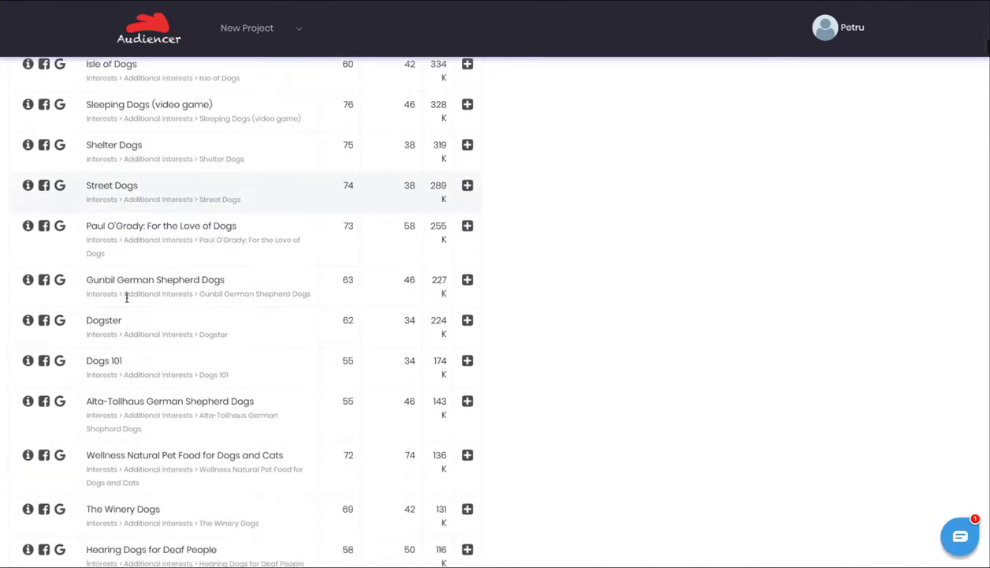
click(59, 320)
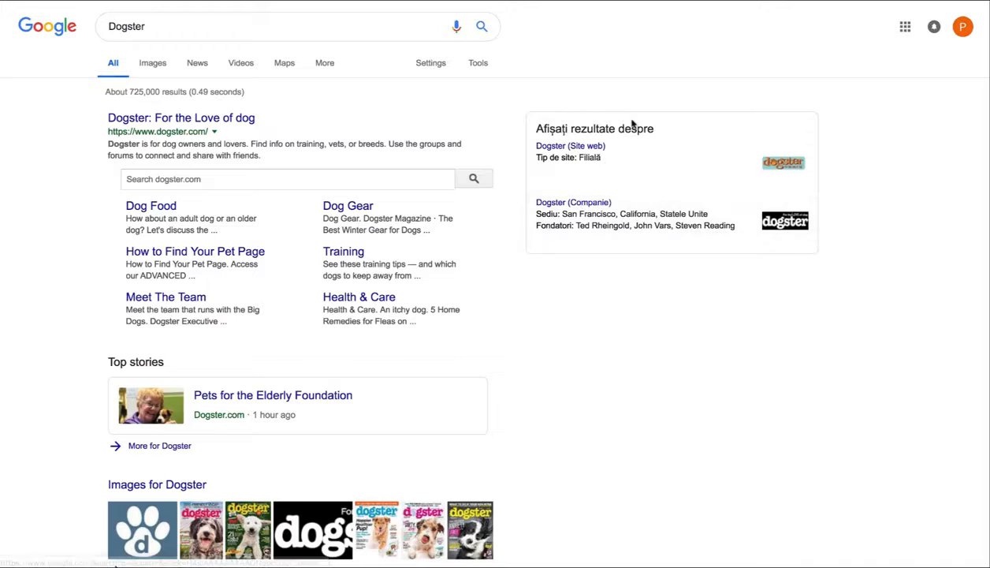
key(super+w)
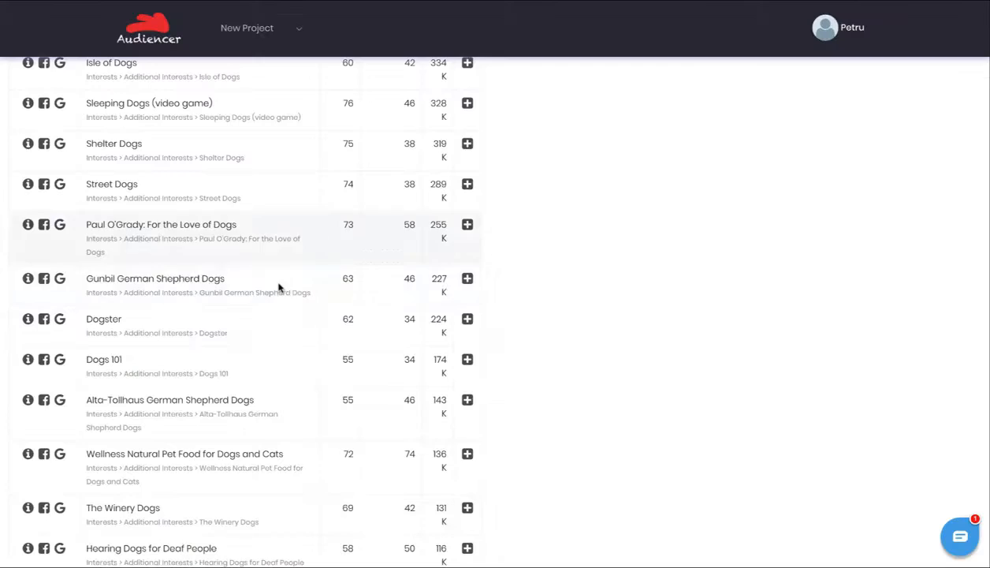
Step: Check on Google what the interest "The Winery Dogs" refers to, and return to the interest list
scroll(186, 359, down, 4)
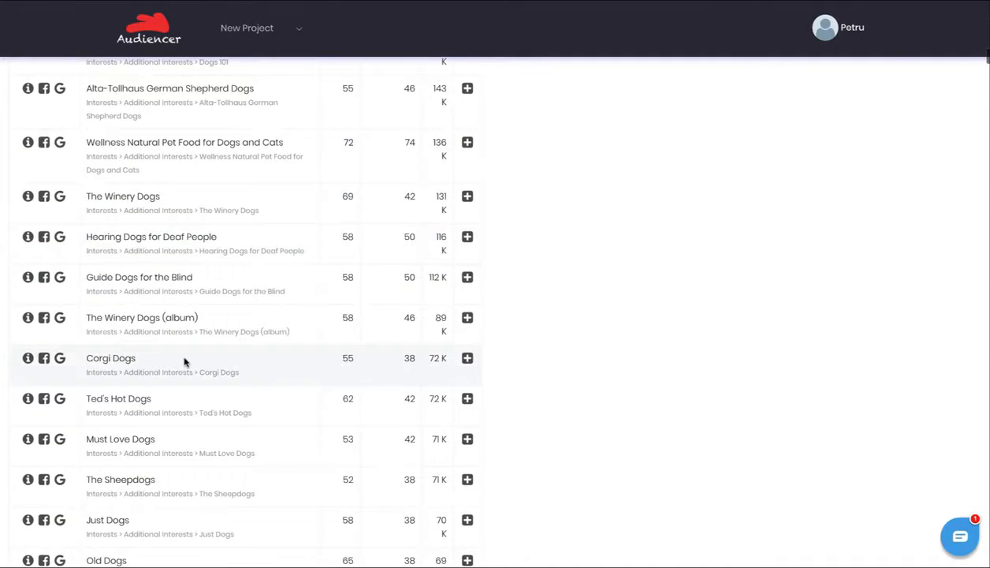
click(61, 196)
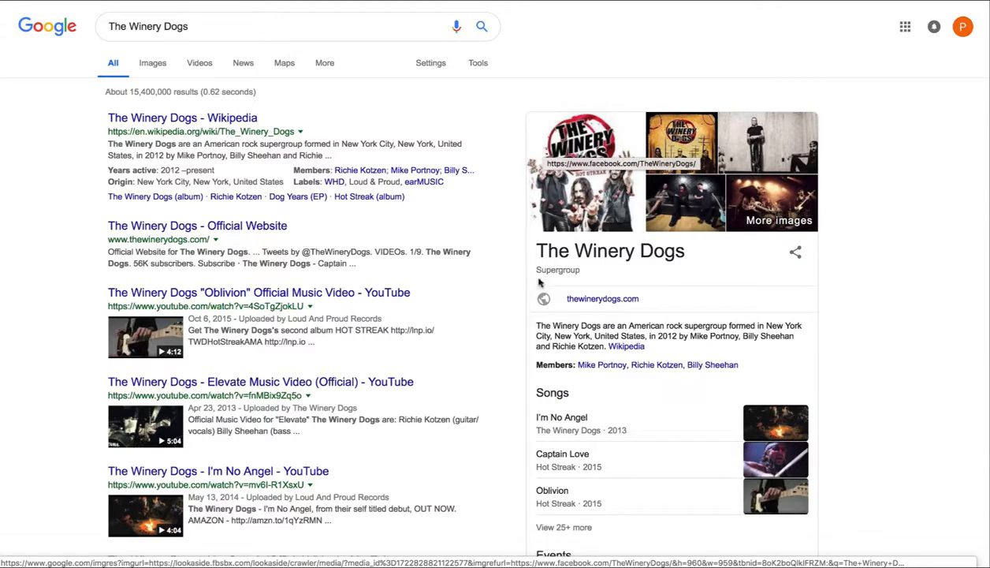
double_click(645, 250)
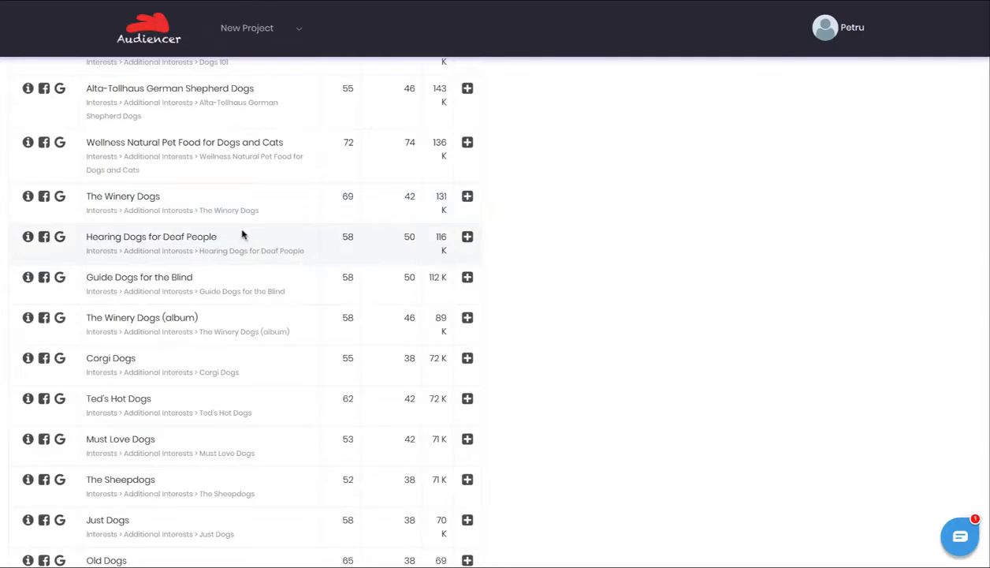
Step: Examine the "dogs" search results from the largest interests down to the smallest ones and return to the start
scroll(240, 228, up, 15)
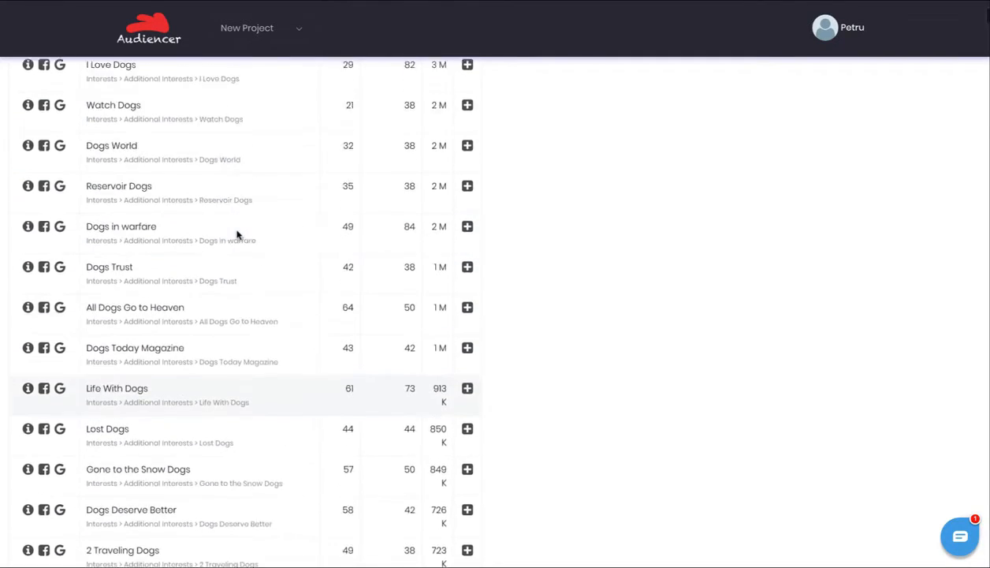
scroll(238, 235, up, 5)
scroll(226, 240, down, 20)
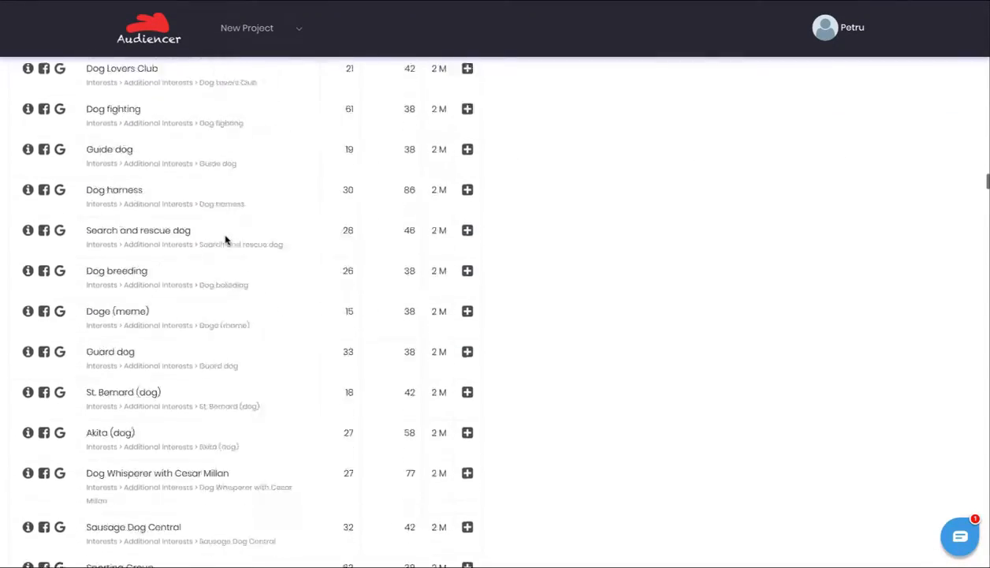
scroll(225, 240, down, 20)
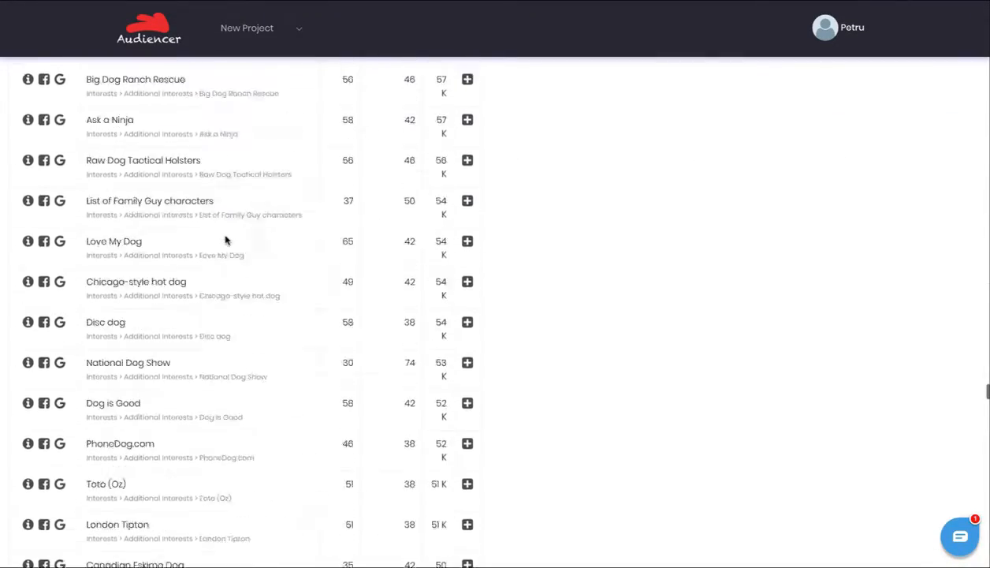
scroll(226, 240, down, 20)
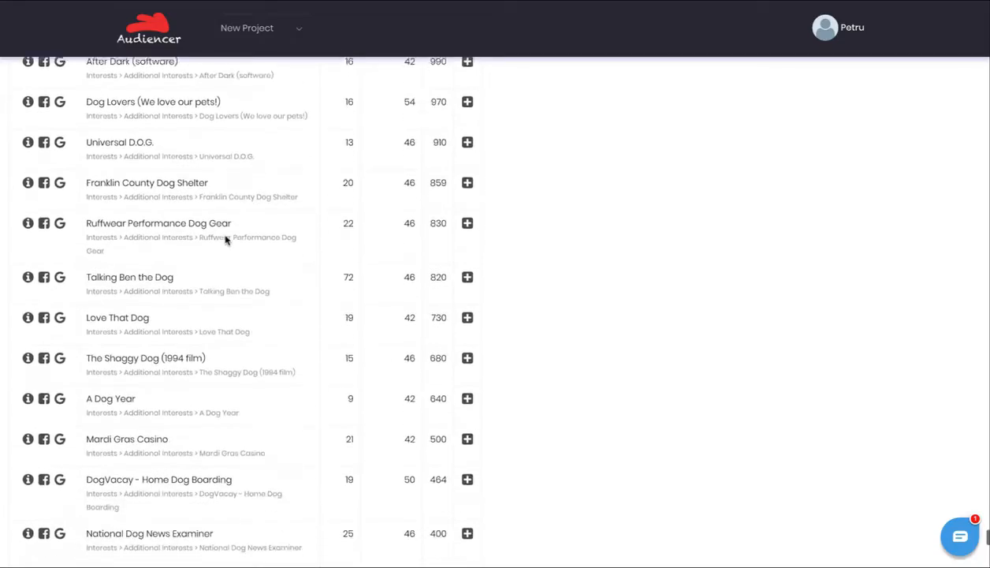
scroll(226, 240, down, 1)
scroll(225, 240, up, 20)
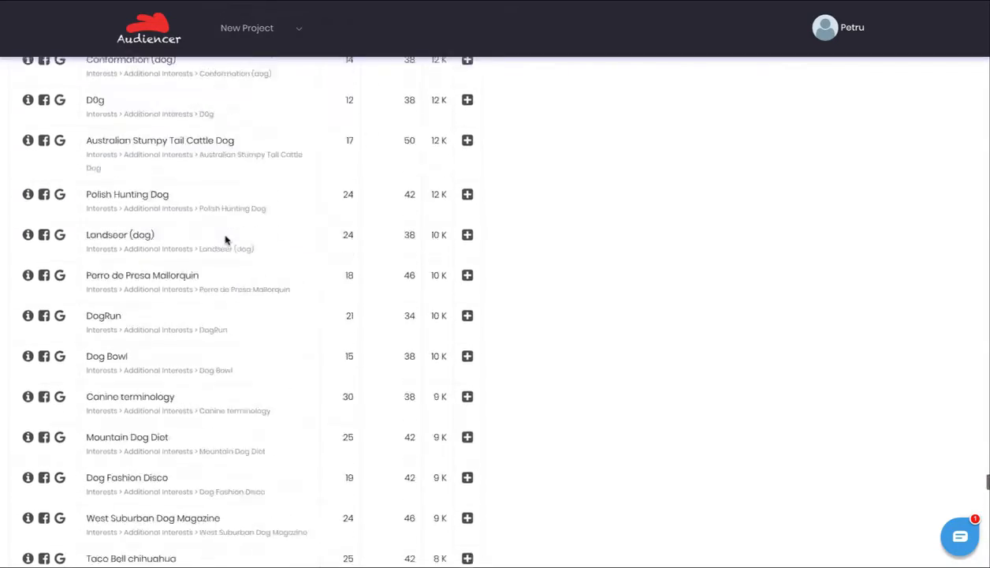
scroll(225, 240, up, 20)
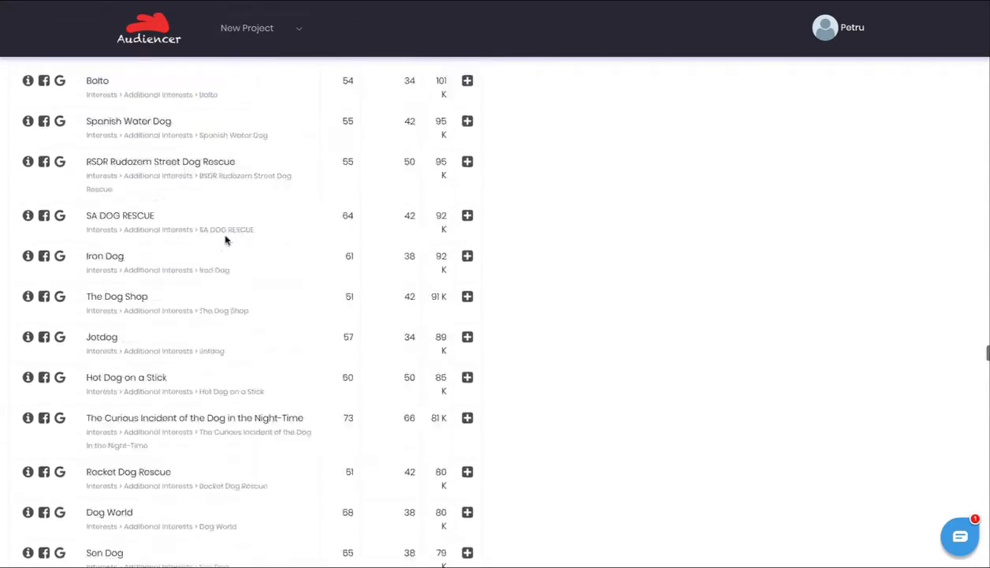
scroll(226, 240, up, 20)
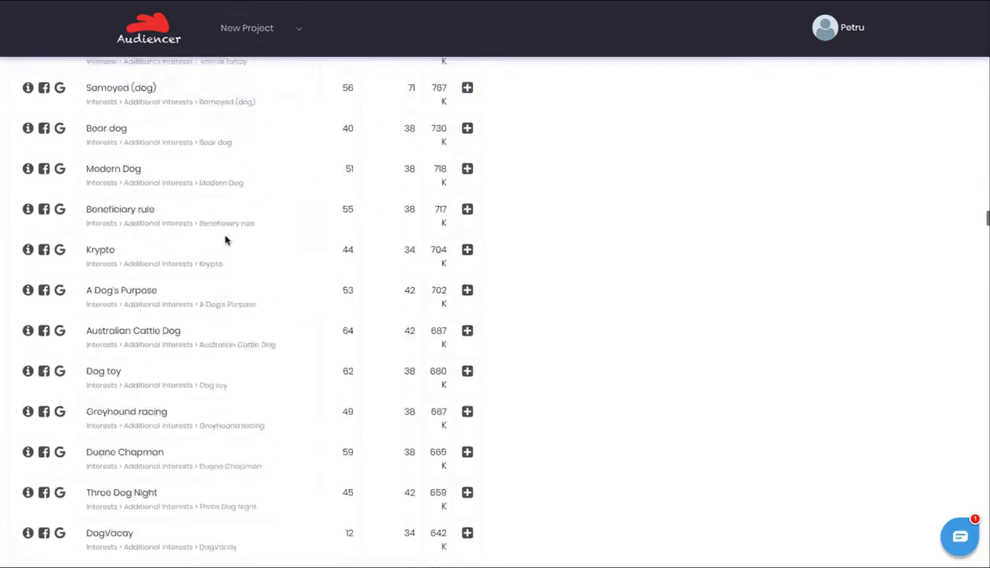
scroll(226, 240, up, 10)
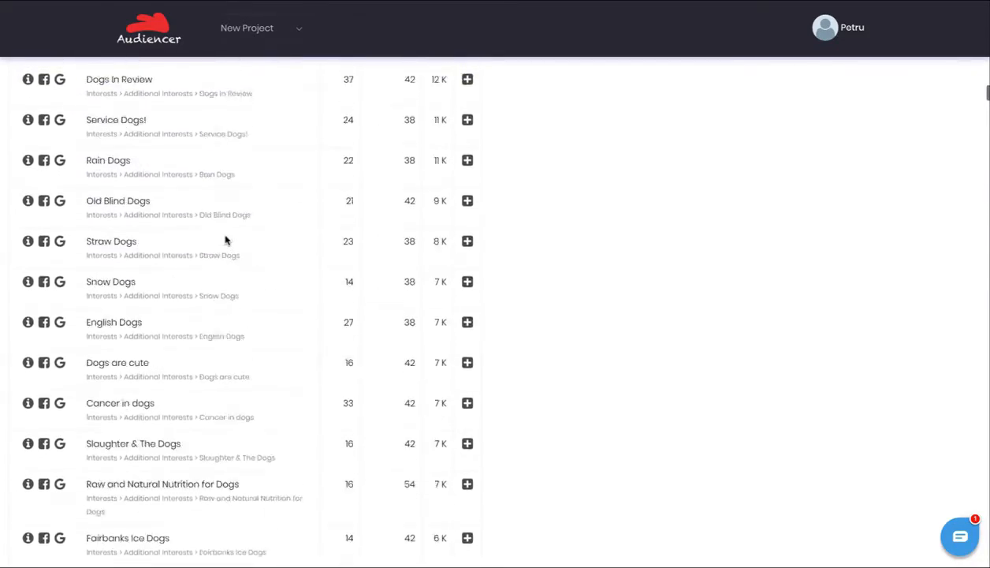
scroll(226, 240, up, 15)
scroll(237, 236, up, 20)
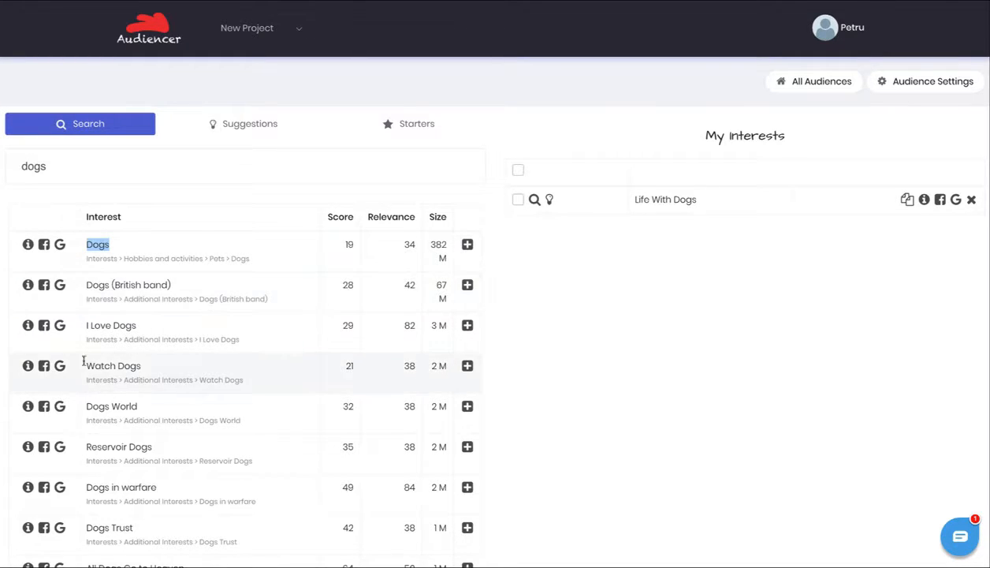
scroll(161, 403, down, 2)
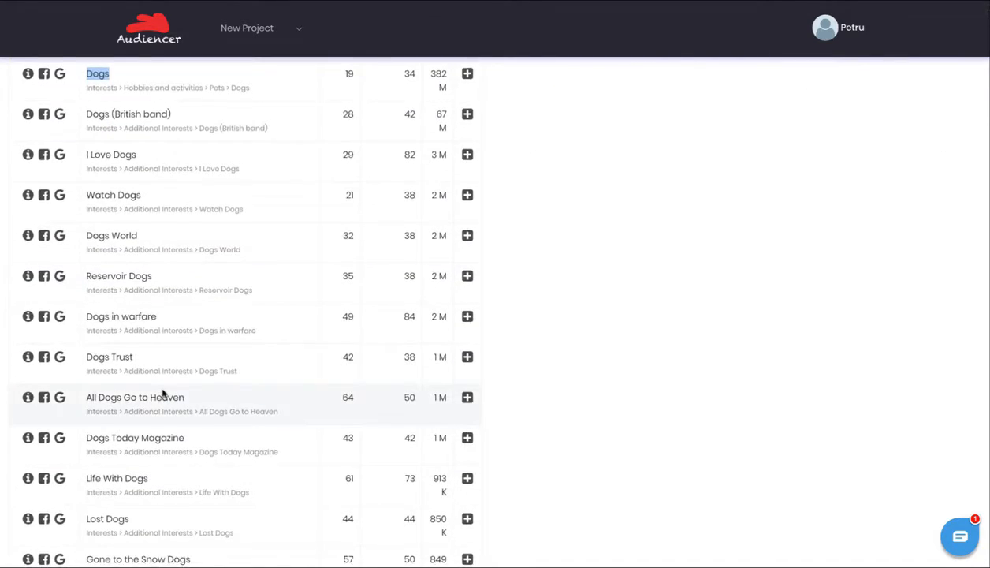
scroll(166, 366, down, 7)
scroll(175, 340, up, 9)
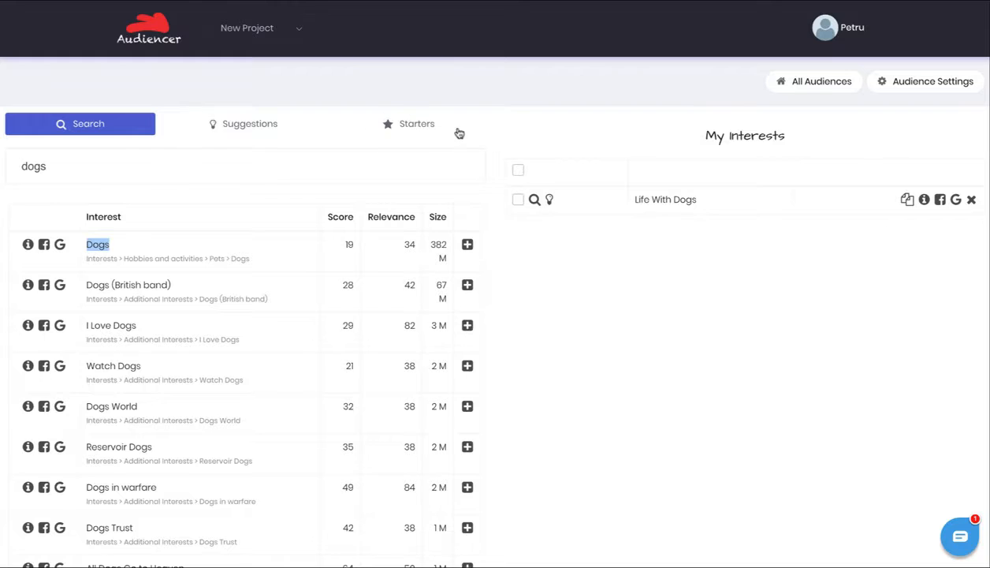
Step: Show the starter interests for the audience and look through the list
click(409, 127)
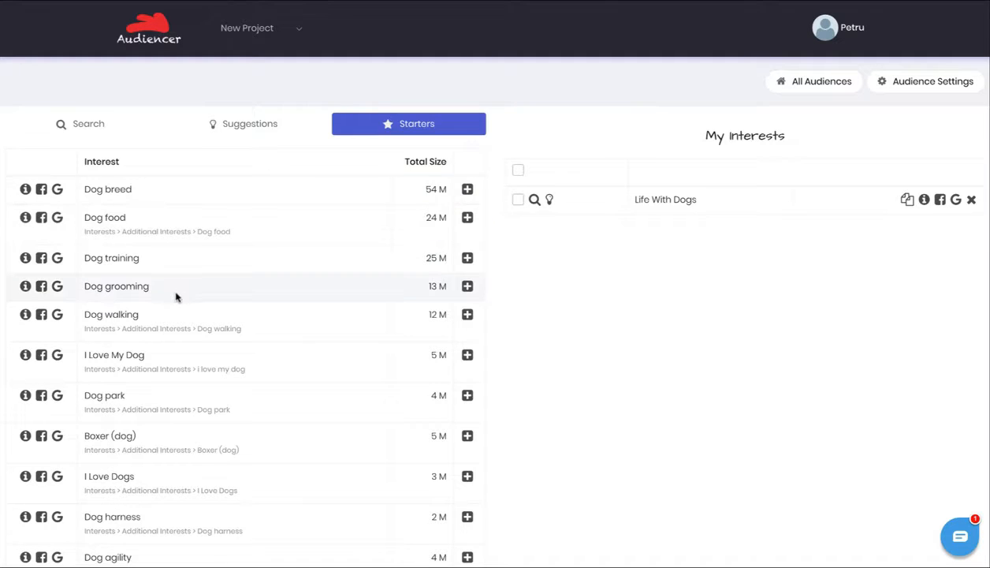
scroll(174, 293, down, 8)
scroll(174, 302, up, 10)
Step: Switch to the project "Pets and dogs"
click(266, 29)
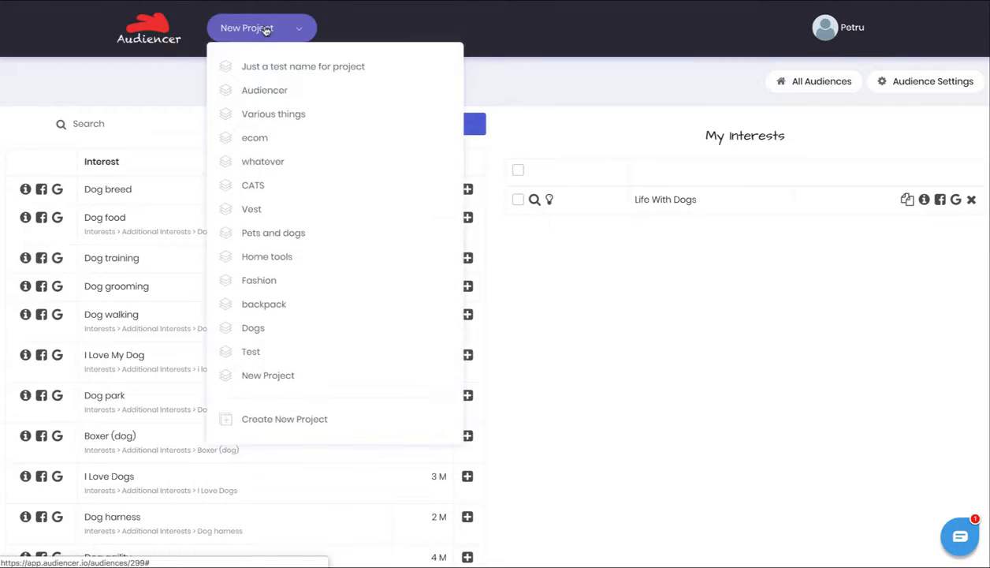
click(270, 235)
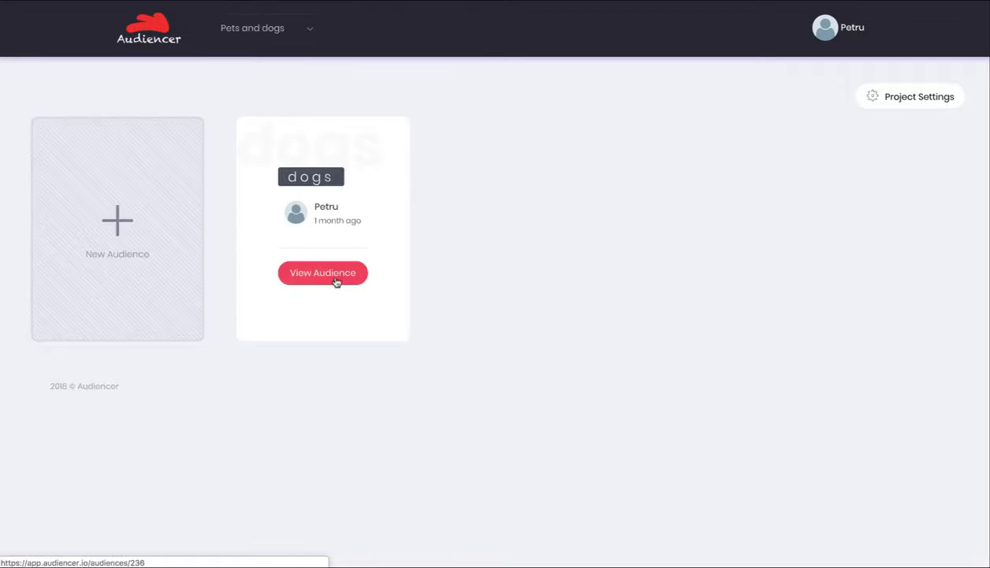
Step: Open the "dogs" audience, look through its saved interests and show the suggestions for them
click(337, 279)
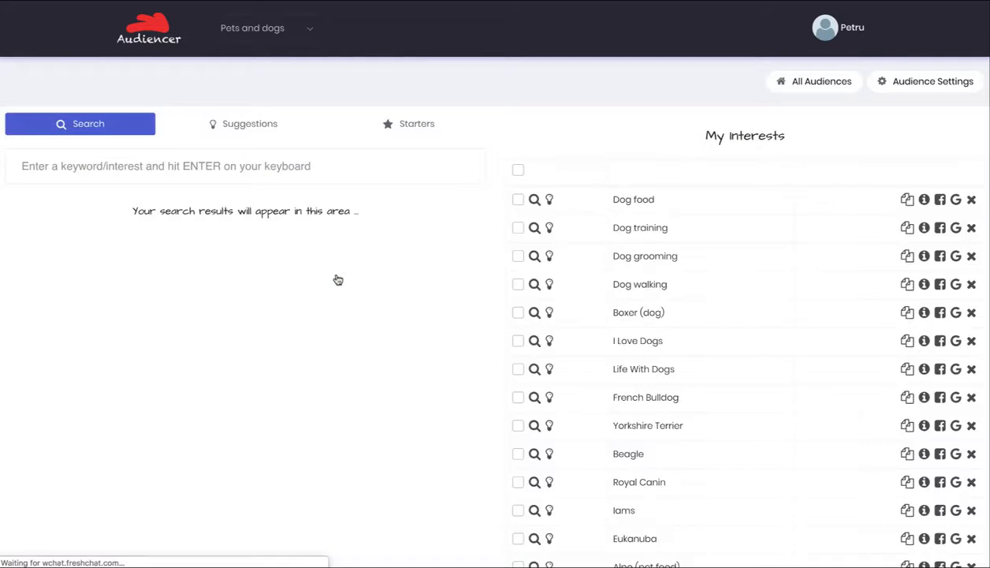
scroll(692, 369, down, 3)
scroll(703, 171, up, 2)
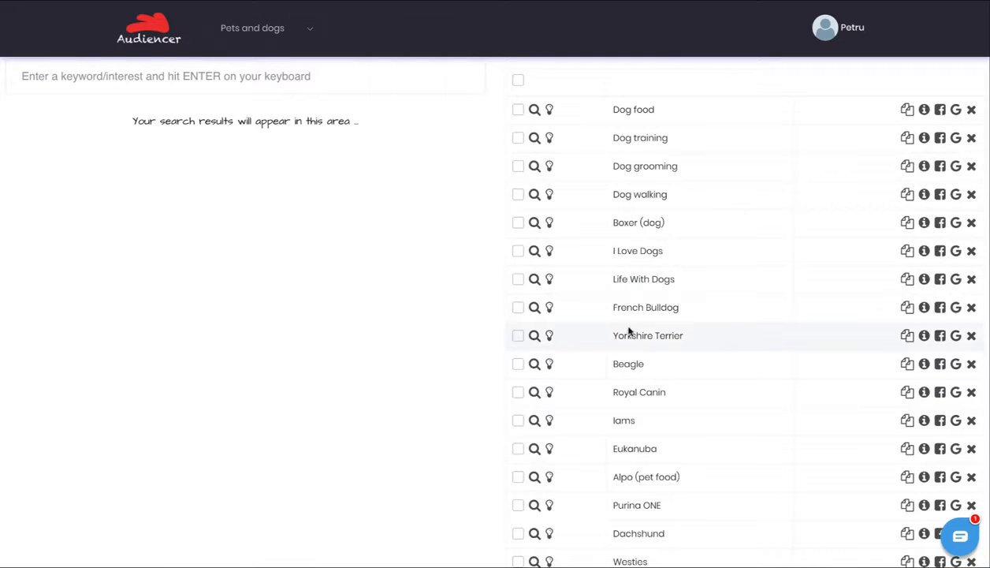
scroll(637, 331, up, 1)
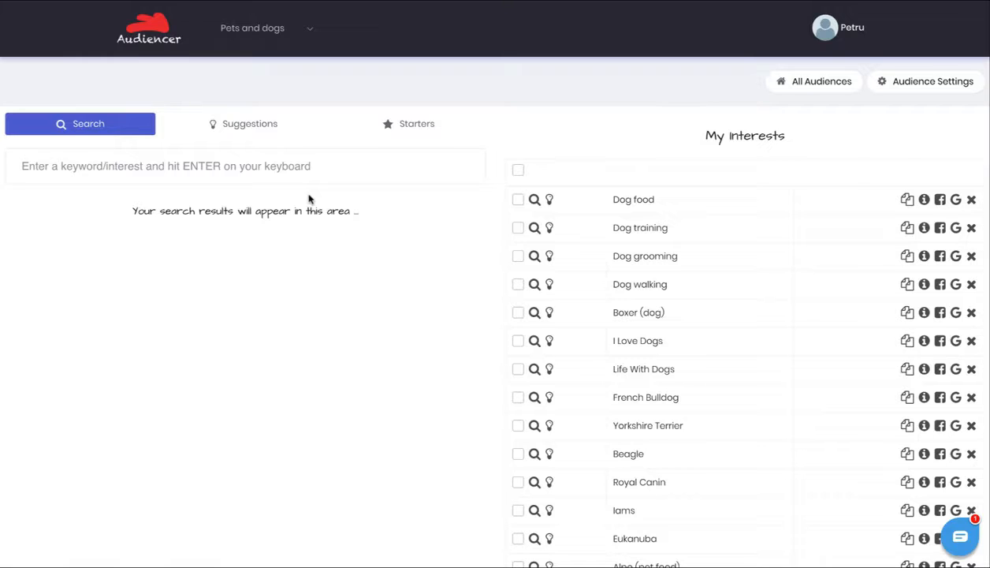
click(259, 129)
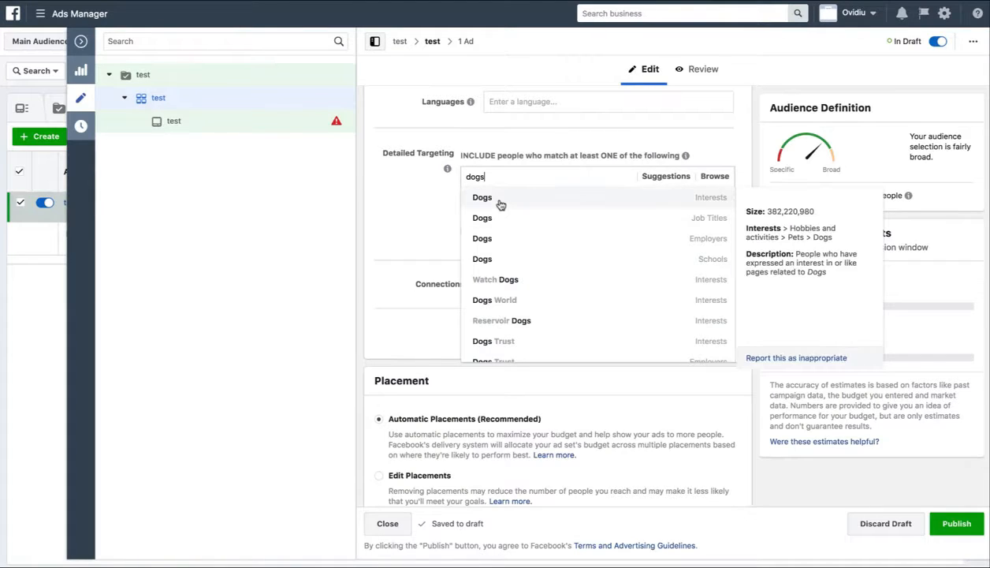
Step: In Facebook Ads Manager, add the interest Dogs to the detailed targeting, plus the suggested interests Puppy love and Dog walking
click(498, 202)
click(659, 223)
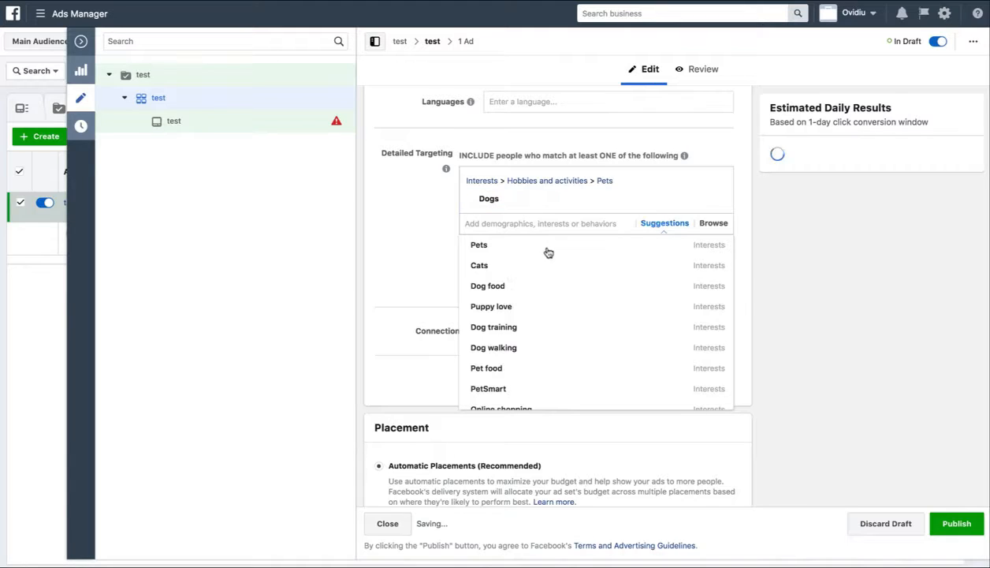
mouse_move(525, 289)
click(523, 308)
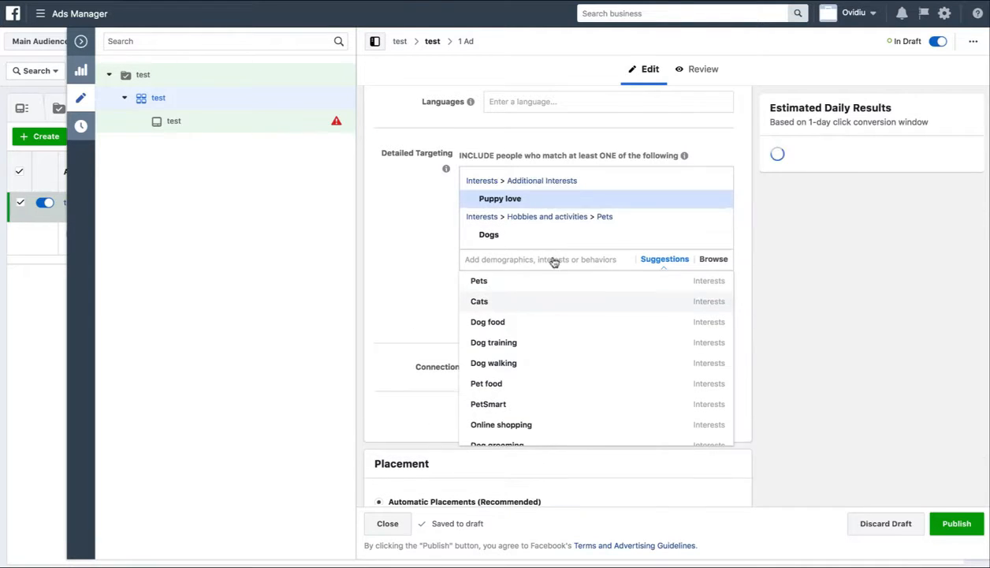
click(541, 364)
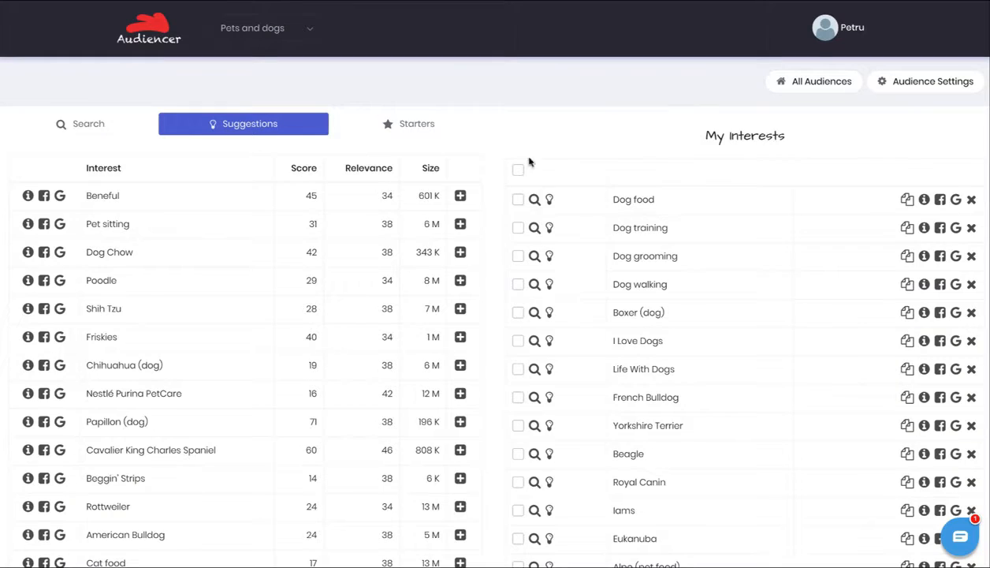
Step: Back in Audiencer, look through the suggestions for the whole list and those for Dog food alone, alongside the saved interests
scroll(613, 280, down, 3)
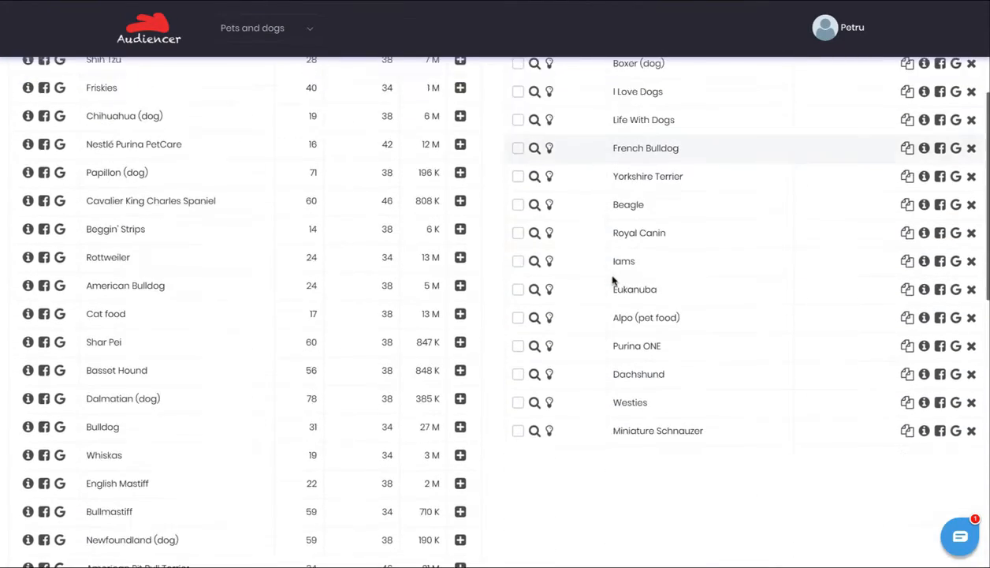
scroll(612, 281, up, 3)
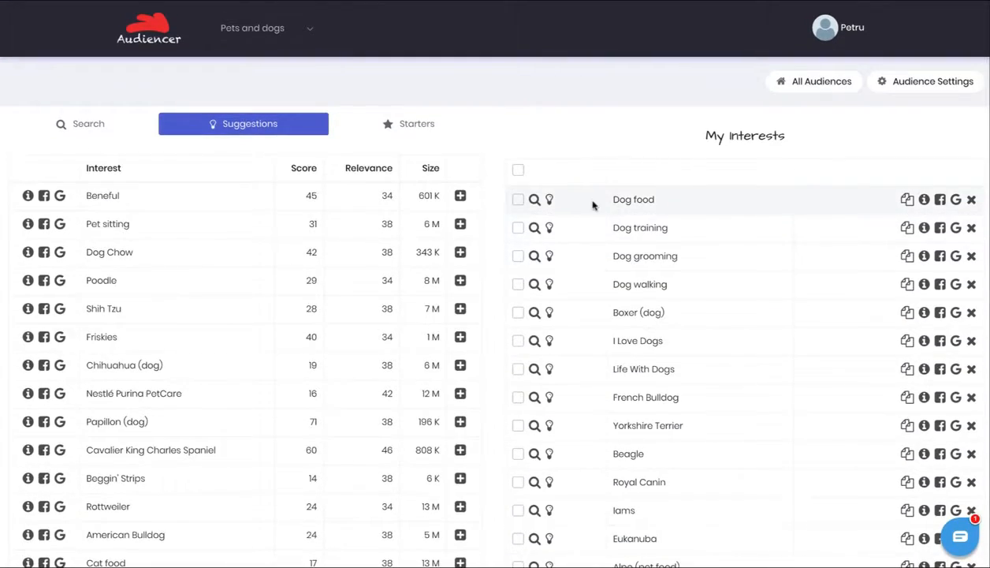
click(550, 201)
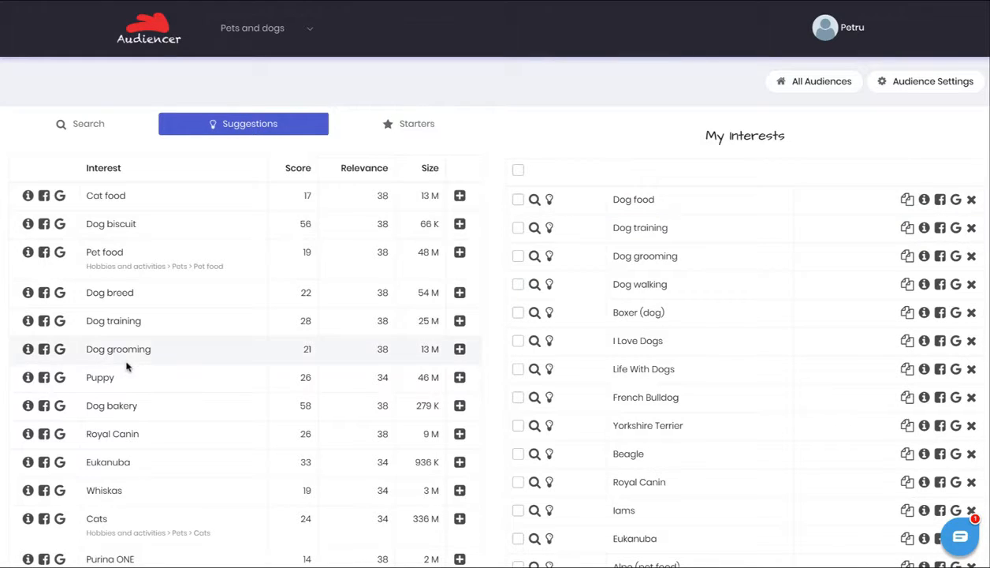
scroll(126, 369, down, 3)
scroll(126, 377, up, 3)
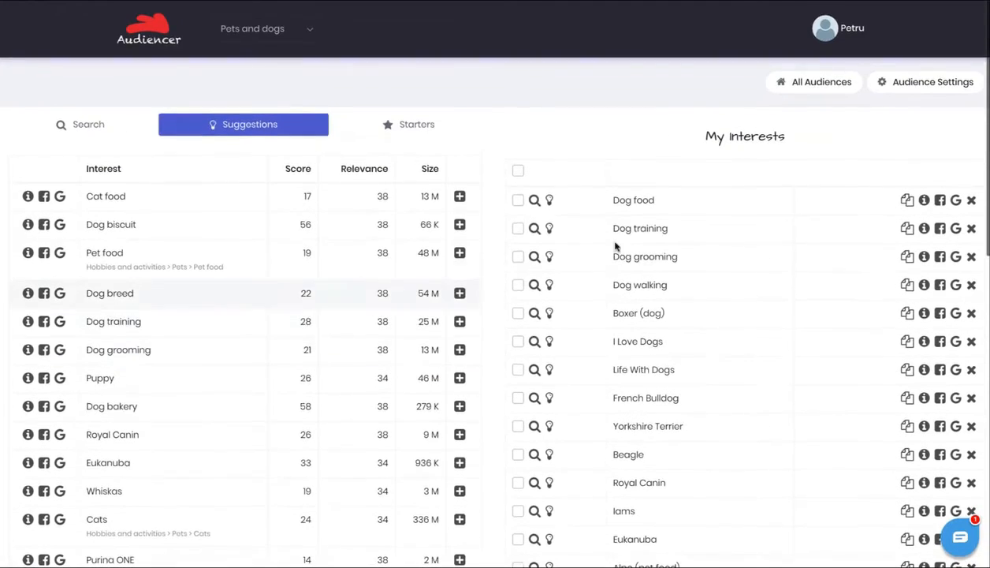
scroll(646, 465, down, 2)
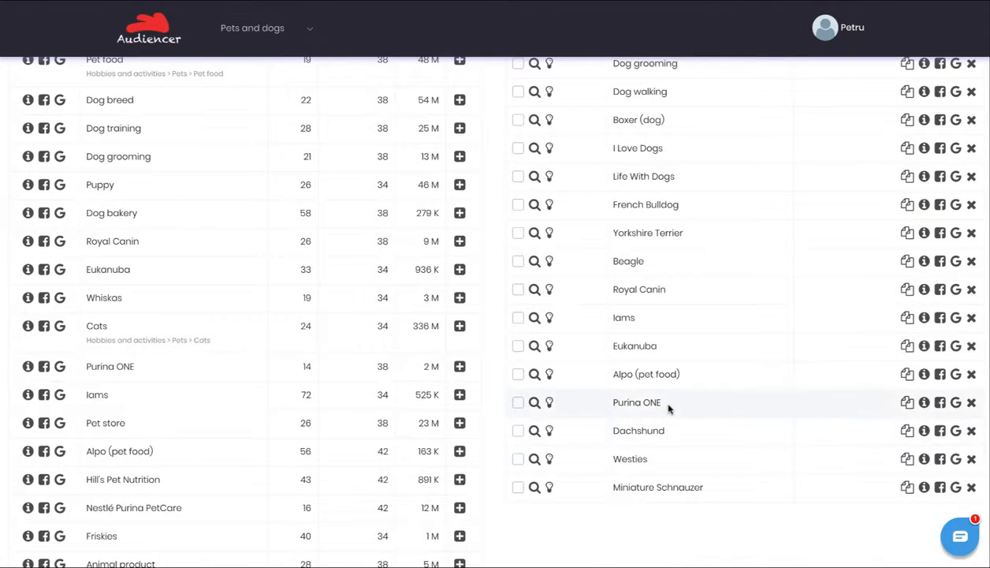
scroll(667, 407, up, 2)
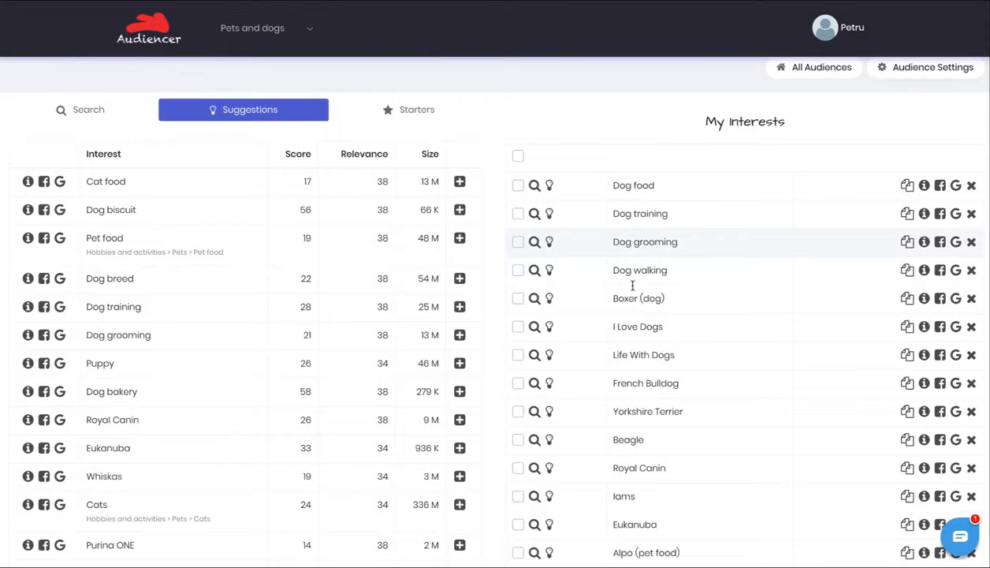
Step: Get combined suggestions for the saved interests Dog food, Royal Canin, Iams, Eukanuba, Alpo (pet food) and Purina ONE
click(519, 187)
scroll(544, 307, down, 3)
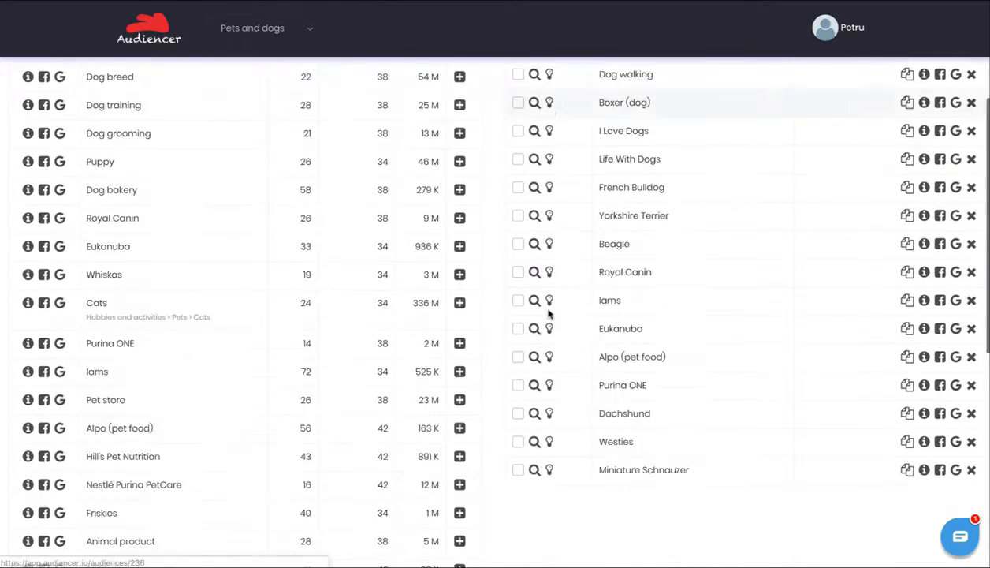
click(518, 178)
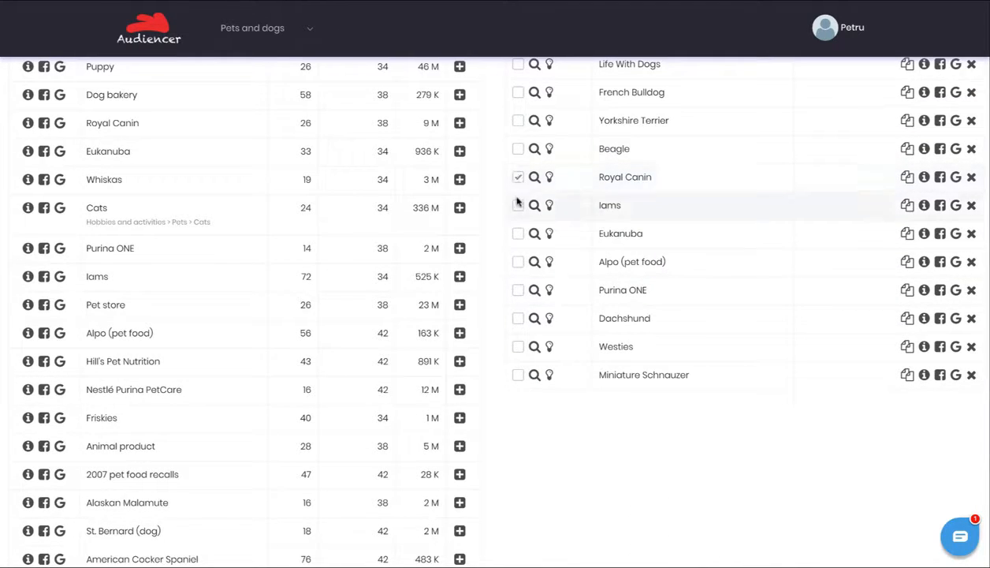
click(518, 206)
click(519, 234)
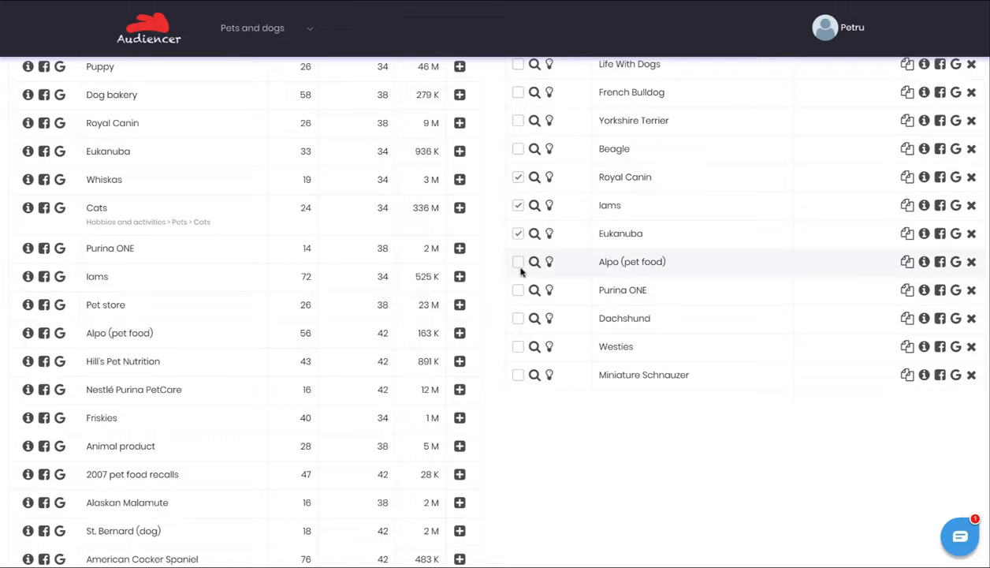
click(518, 262)
click(518, 290)
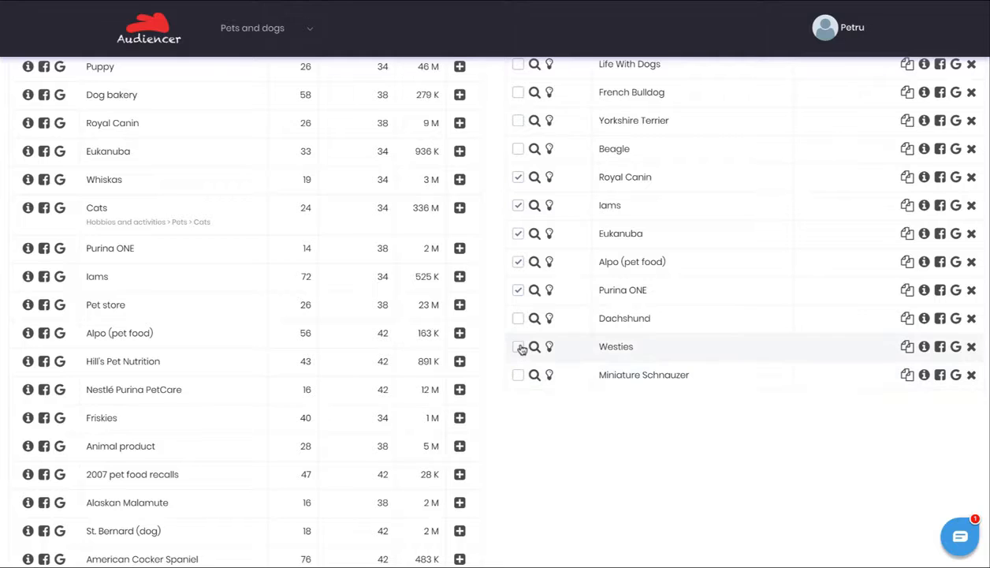
scroll(699, 296, up, 4)
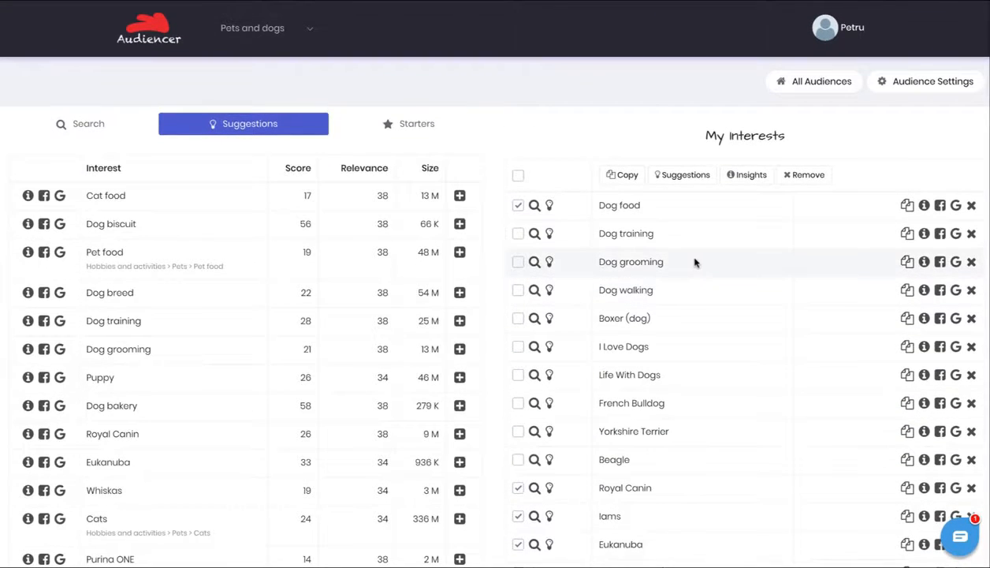
click(683, 175)
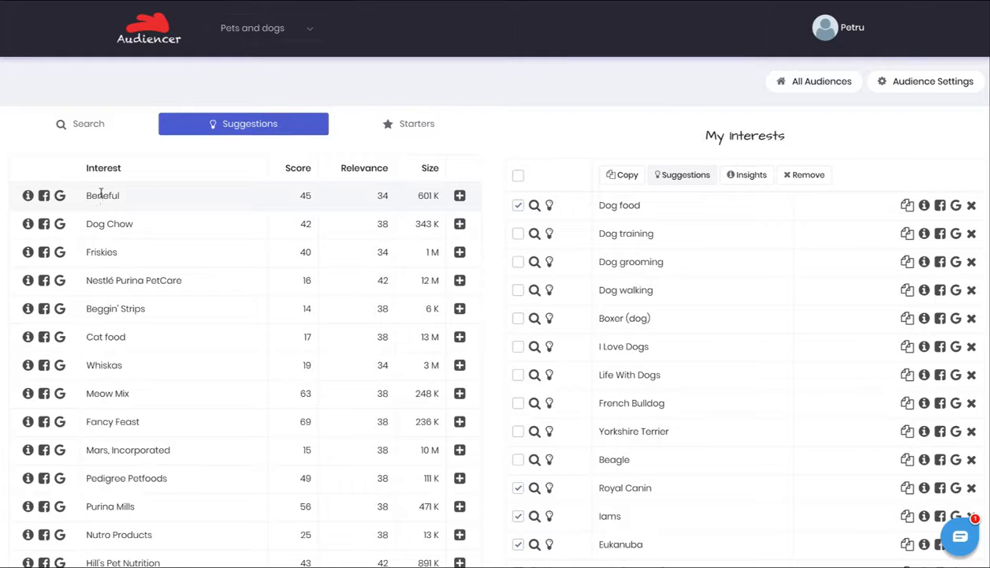
Step: Check on Google, including the image results, what the suggested interest Friskies is, and return to the suggestions
double_click(96, 251)
click(61, 252)
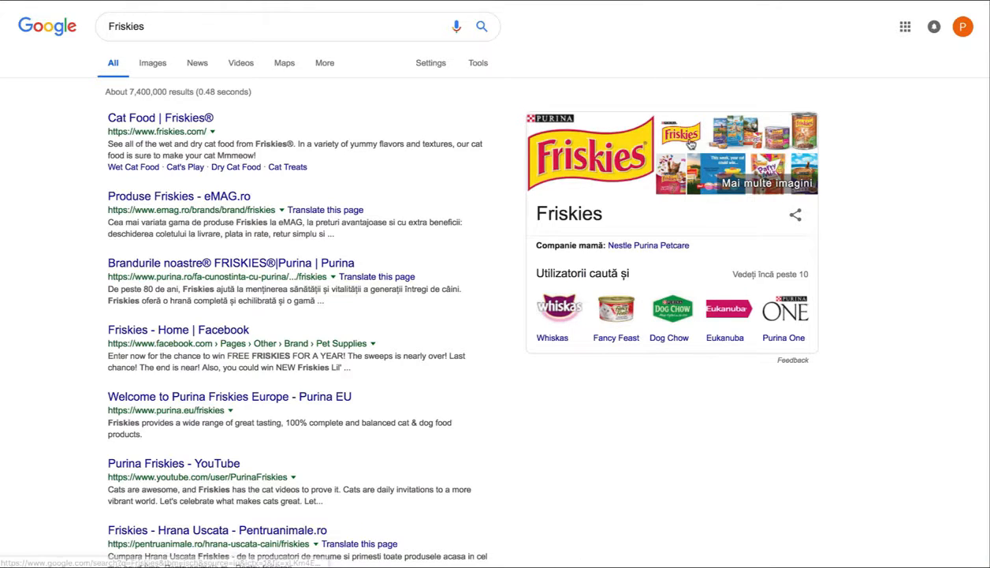
click(162, 65)
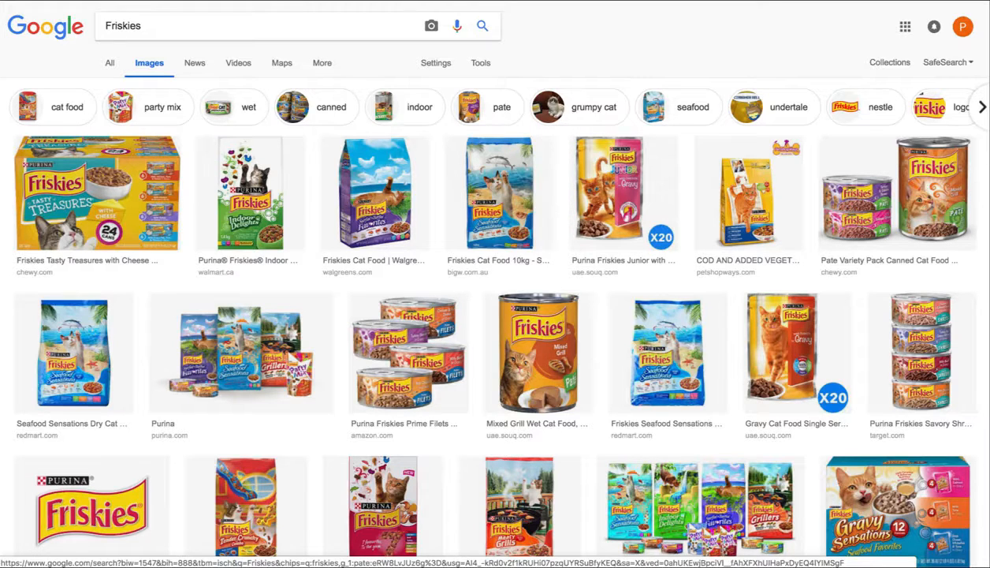
key(super+w)
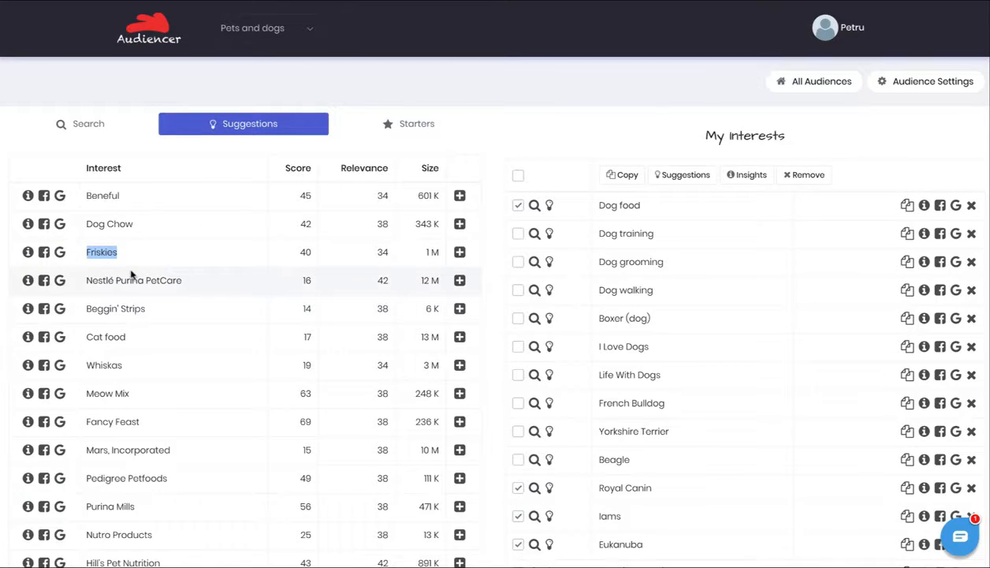
Step: Examine the suggestions from Nestlé Purina PetCare to Meow Mix, including audience size, and show the starter interests
drag(95, 281, 205, 286)
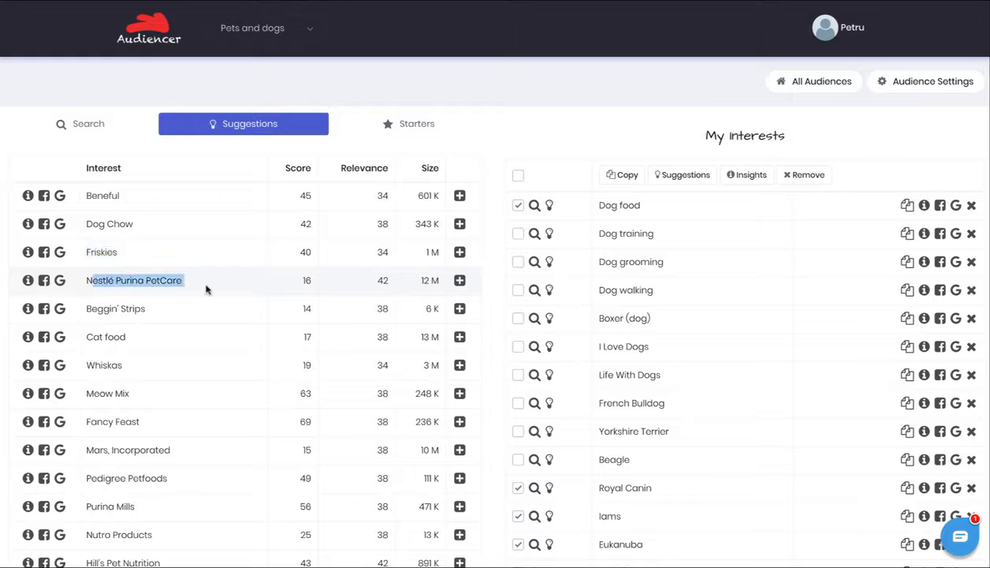
drag(440, 282, 419, 282)
drag(92, 309, 90, 396)
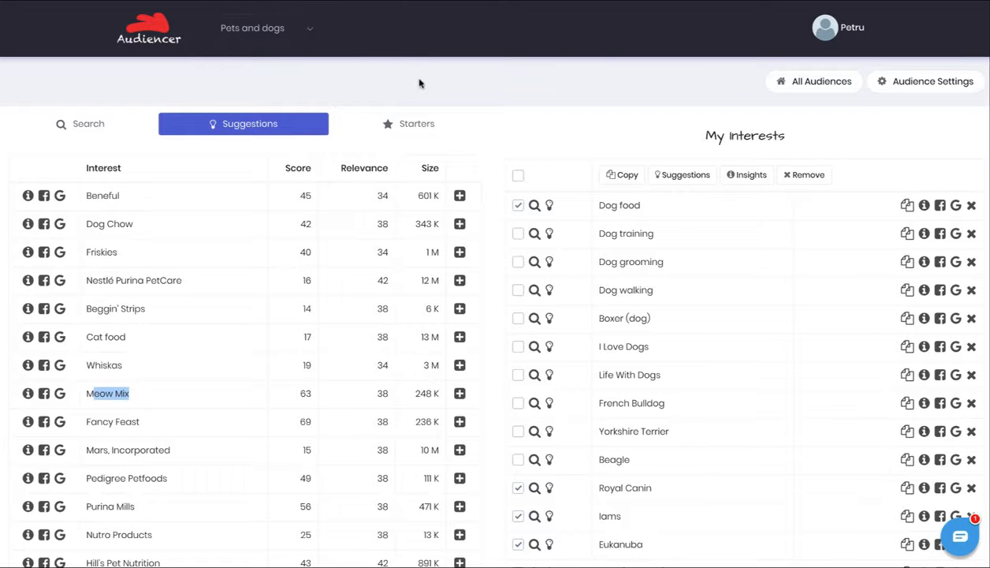
click(418, 131)
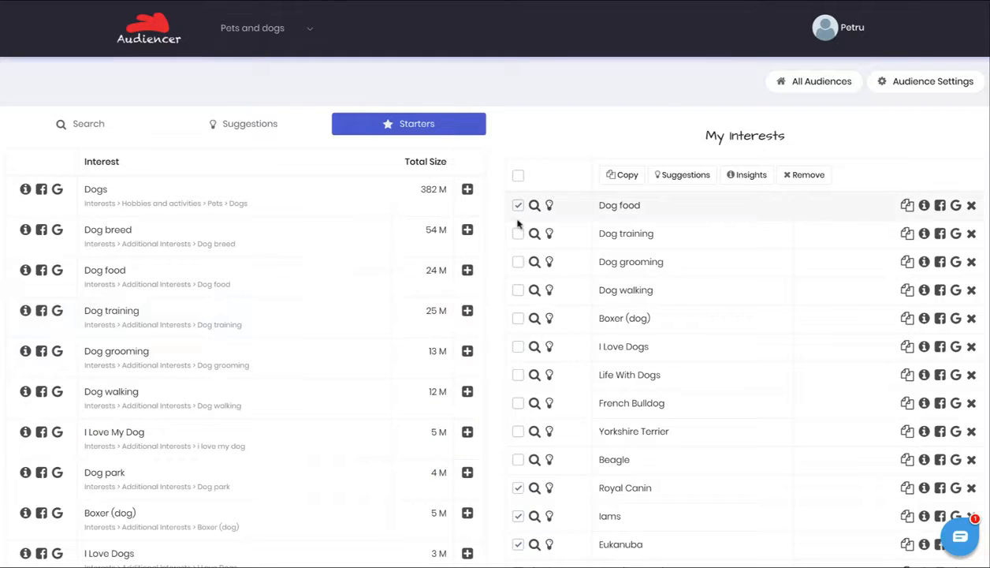
Step: Select all saved interests, copy Dog training, Dog grooming and Dog walking individually, and copy the whole selection at once
click(519, 178)
click(909, 237)
click(910, 237)
click(910, 265)
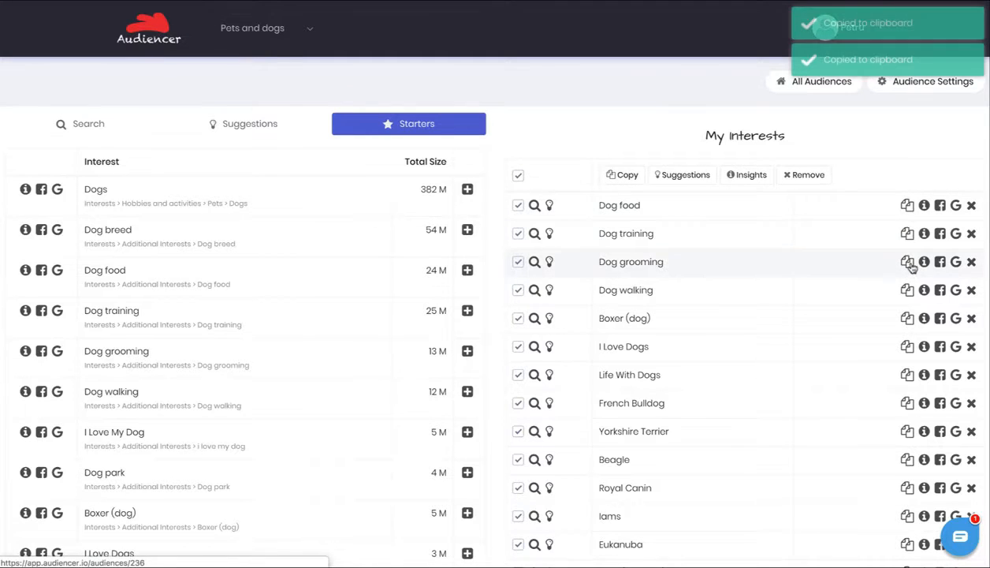
click(910, 292)
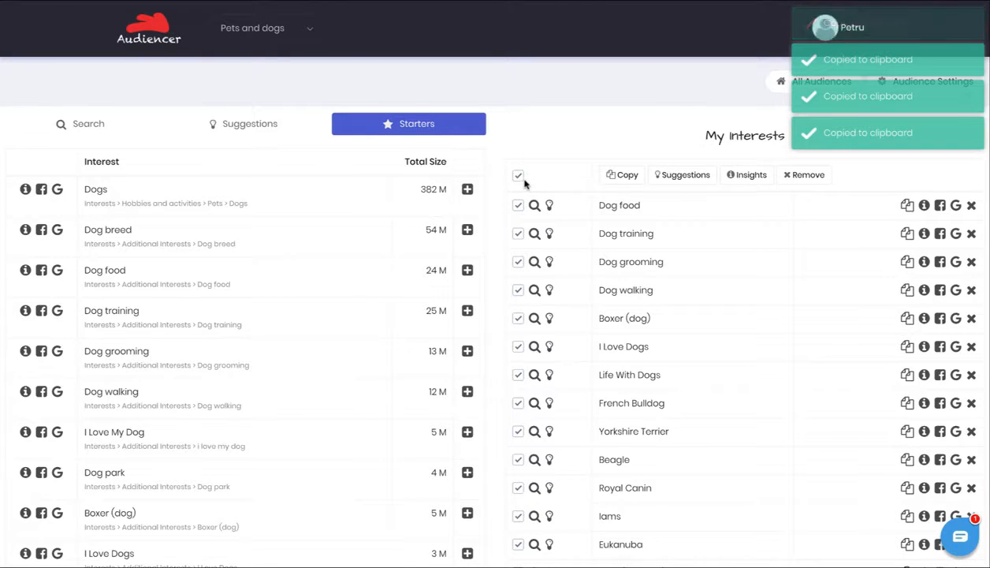
click(621, 176)
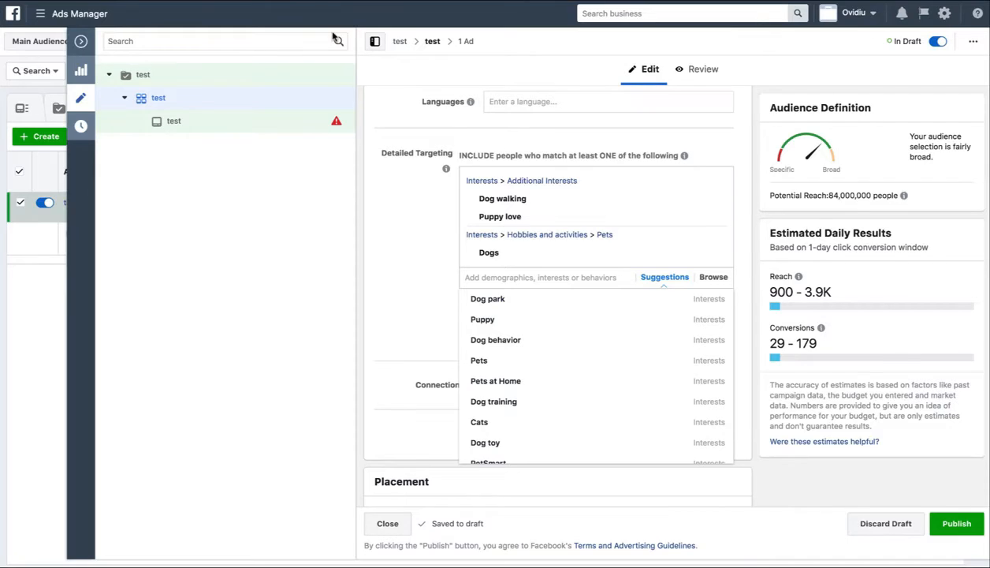
Step: In Ads Manager, paste the copied interests into the detailed targeting and review the targeting list and the potential reach
click(516, 279)
key(ctrl+v)
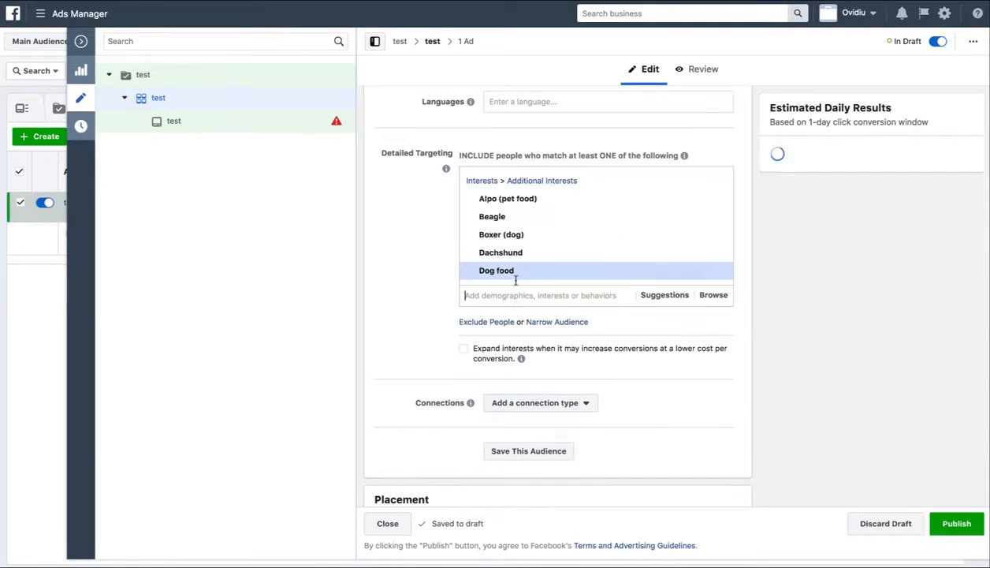
scroll(521, 252, down, 10)
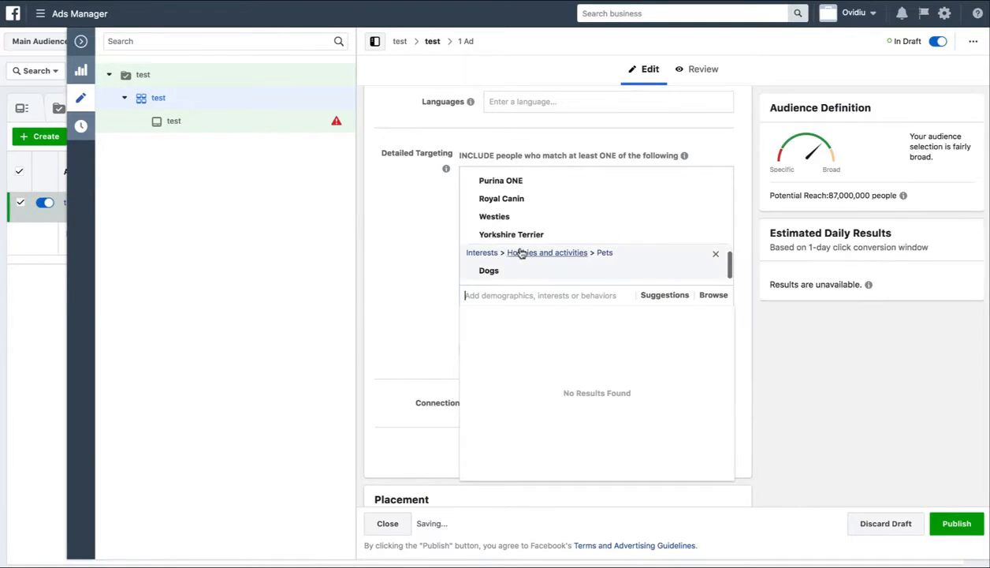
scroll(476, 297, up, 10)
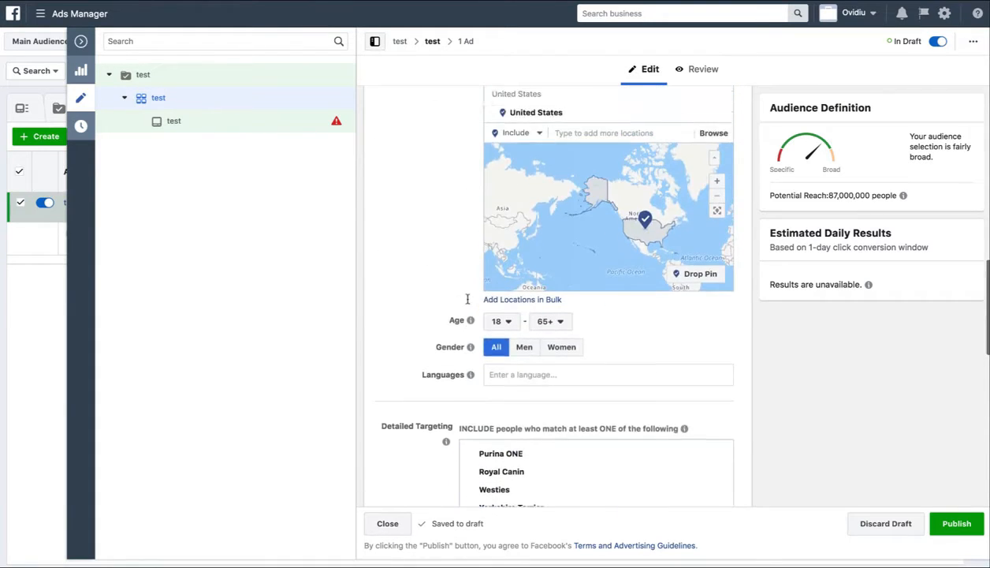
scroll(481, 307, down, 3)
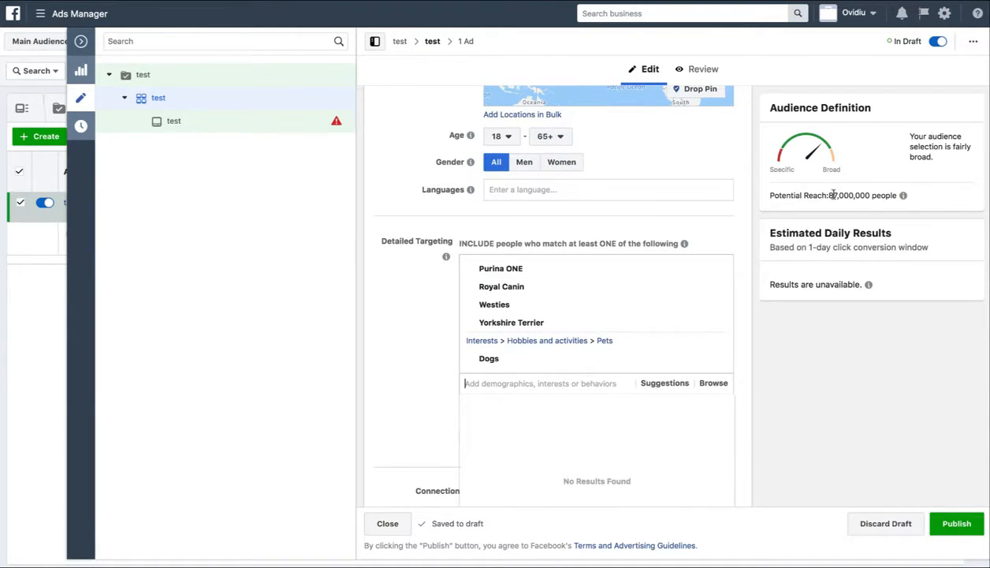
drag(829, 194, 846, 195)
click(830, 200)
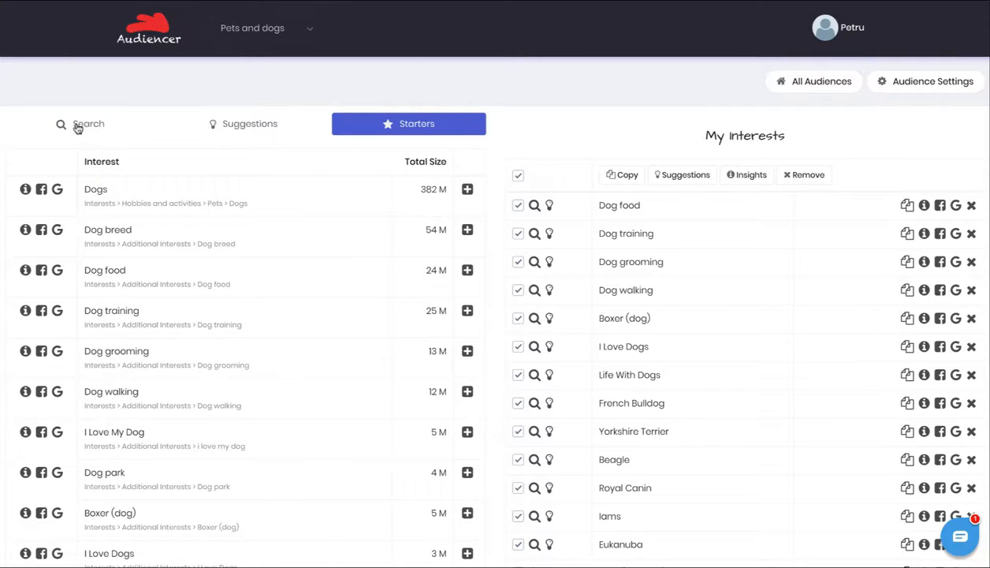
Step: Back in Audiencer, search for interests matching the saved interest Dog training and examine the relevance of the results
click(78, 125)
click(316, 167)
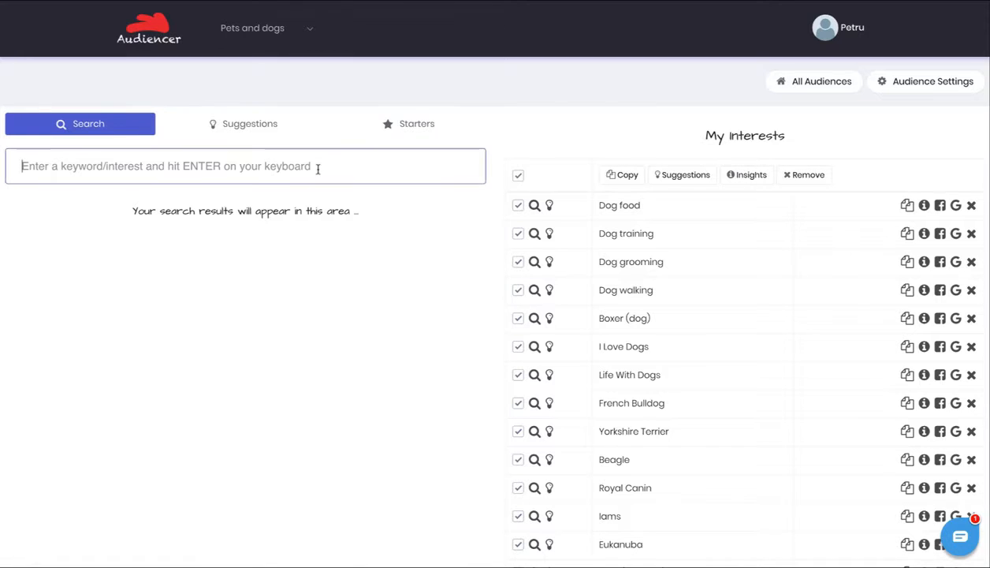
click(535, 233)
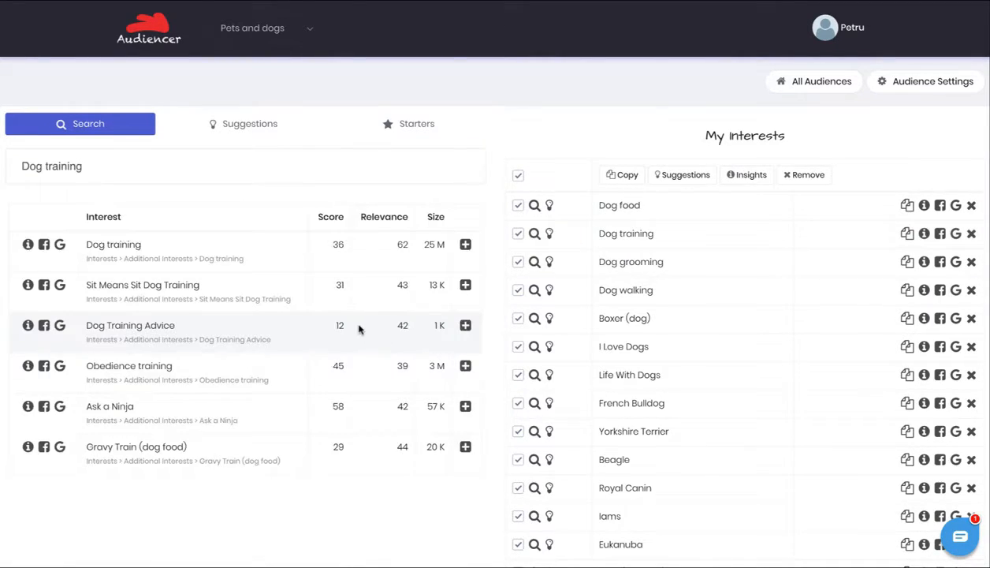
double_click(372, 216)
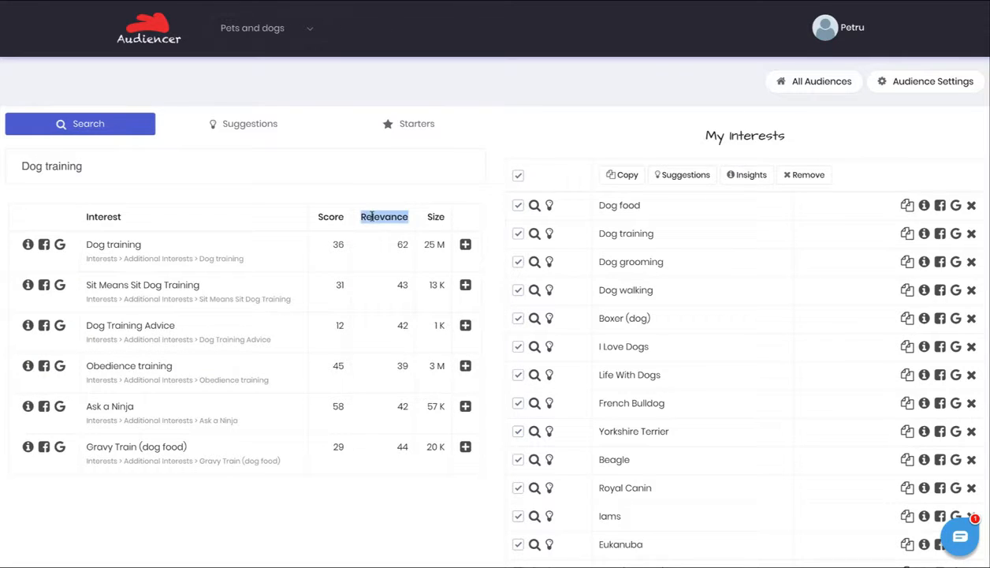